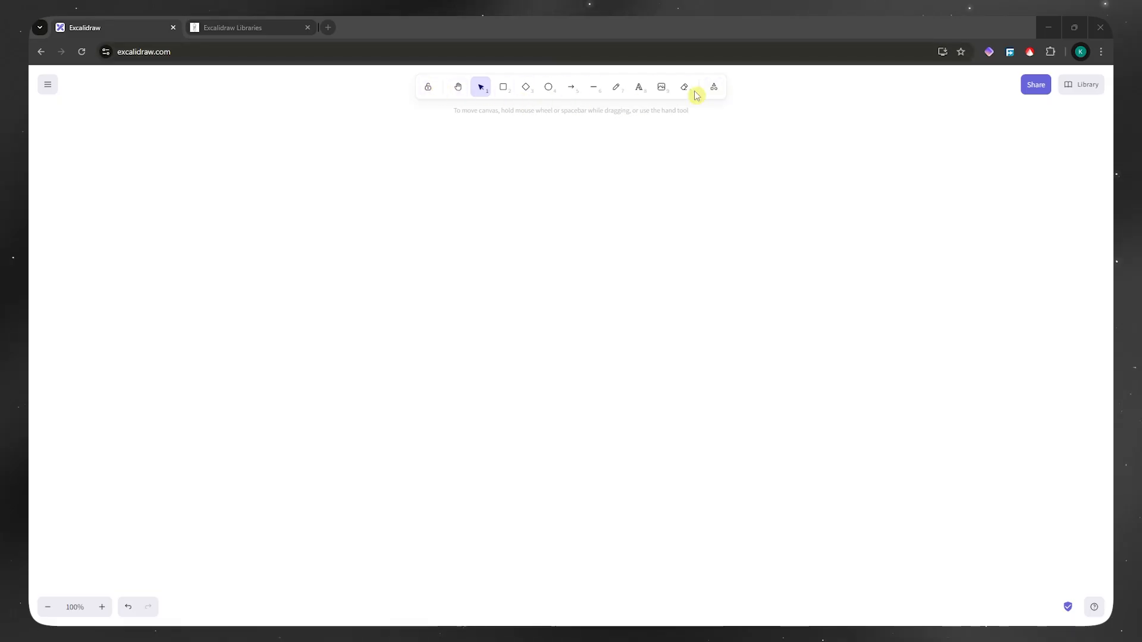
Draw a large circle with the Ellipse tool near the middle of the canvas.
left_click(547, 88)
left_click_drag(481, 221, 722, 457)
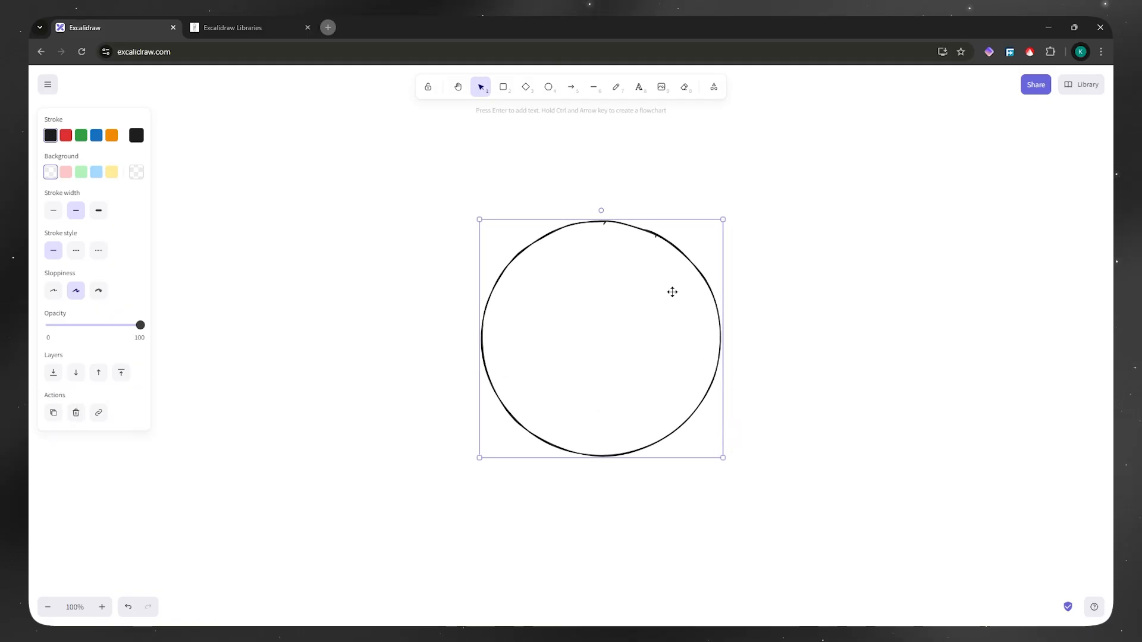
scroll(624, 271, "down", 4, "ctrl")
scroll(627, 285, "up", 3)
scroll(645, 336, "down", 2)
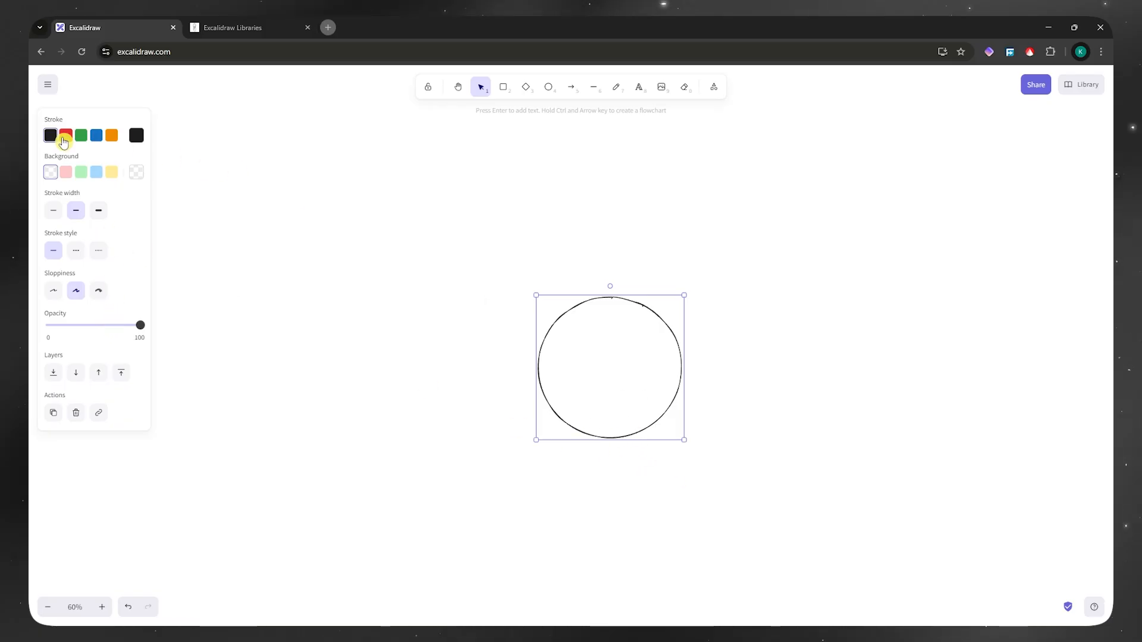
Set the circle's stroke colour to blue and its background to light blue.
left_click(95, 135)
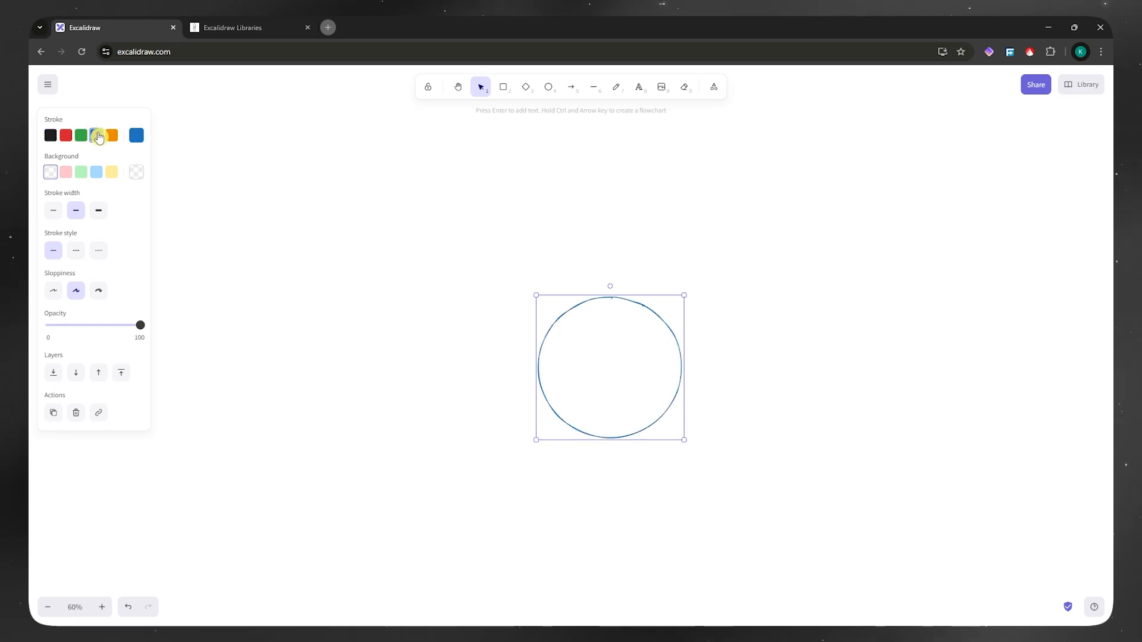
left_click(81, 172)
left_click(65, 172)
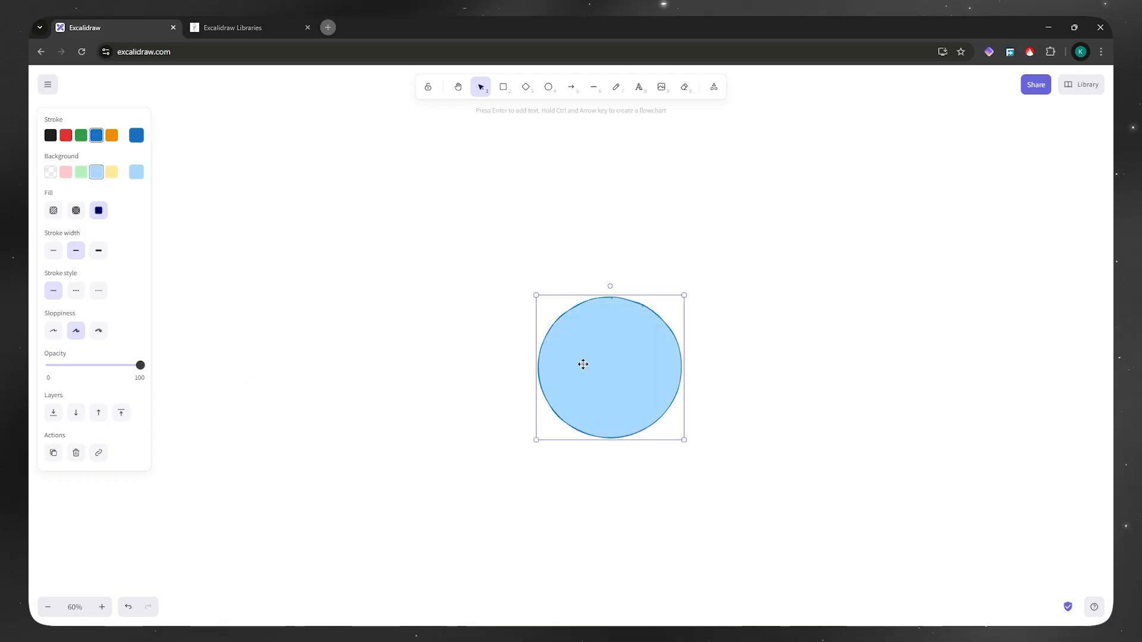
Try the cross-hatch and hachure fills on the circle and return it to the solid fill.
left_click(72, 210)
left_click(53, 210)
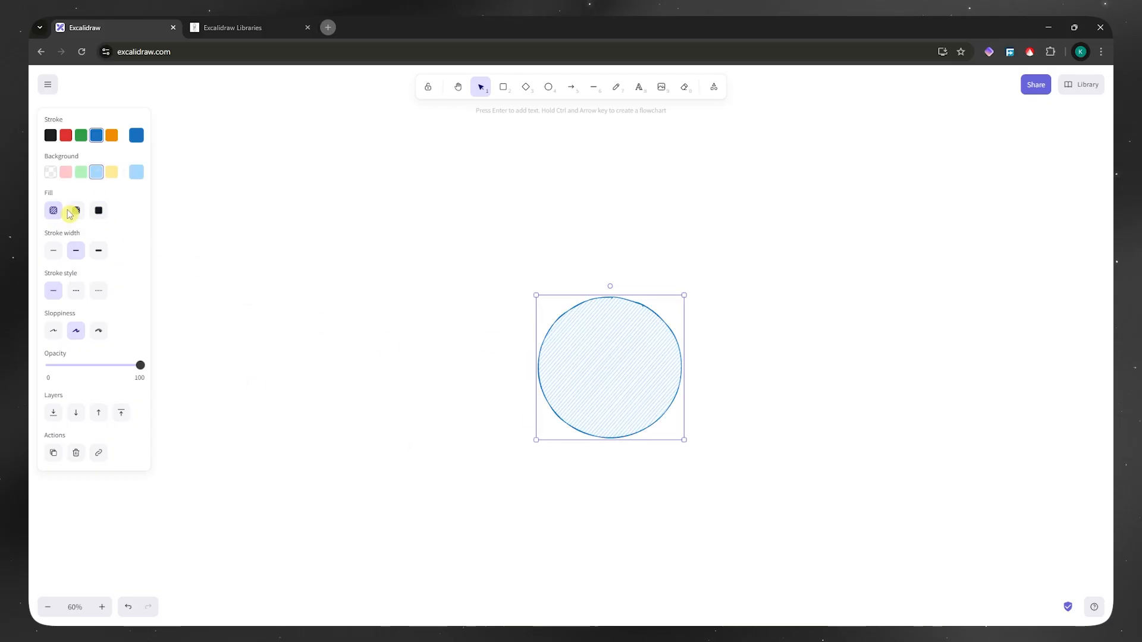
left_click(98, 211)
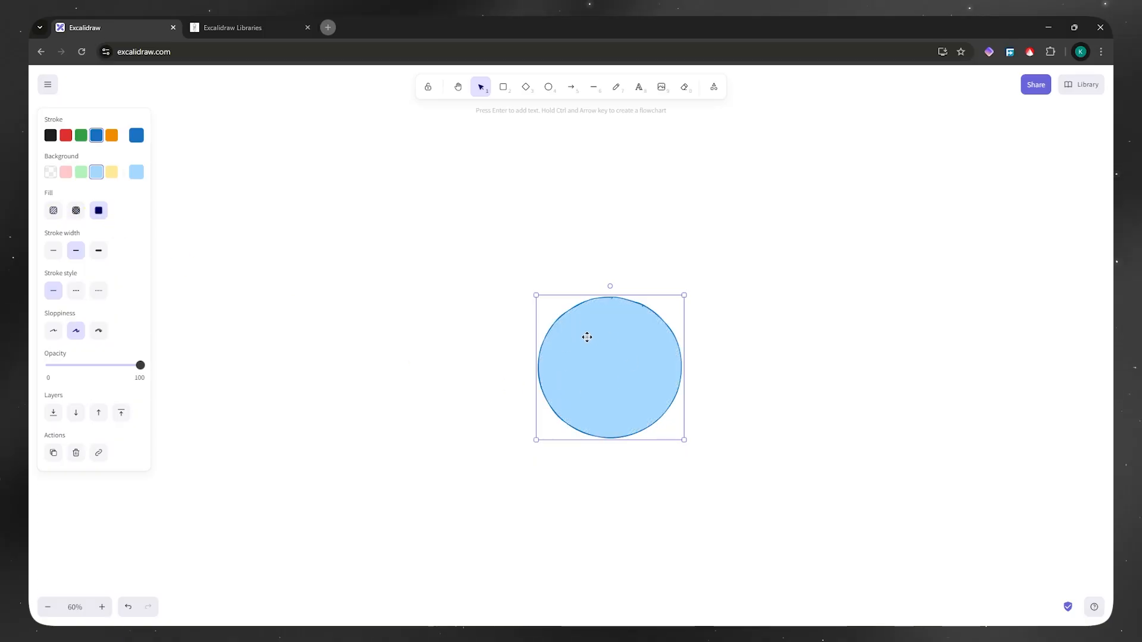
Give the circle the thickest stroke width, a solid stroke style and the highest sloppiness.
left_click(98, 250)
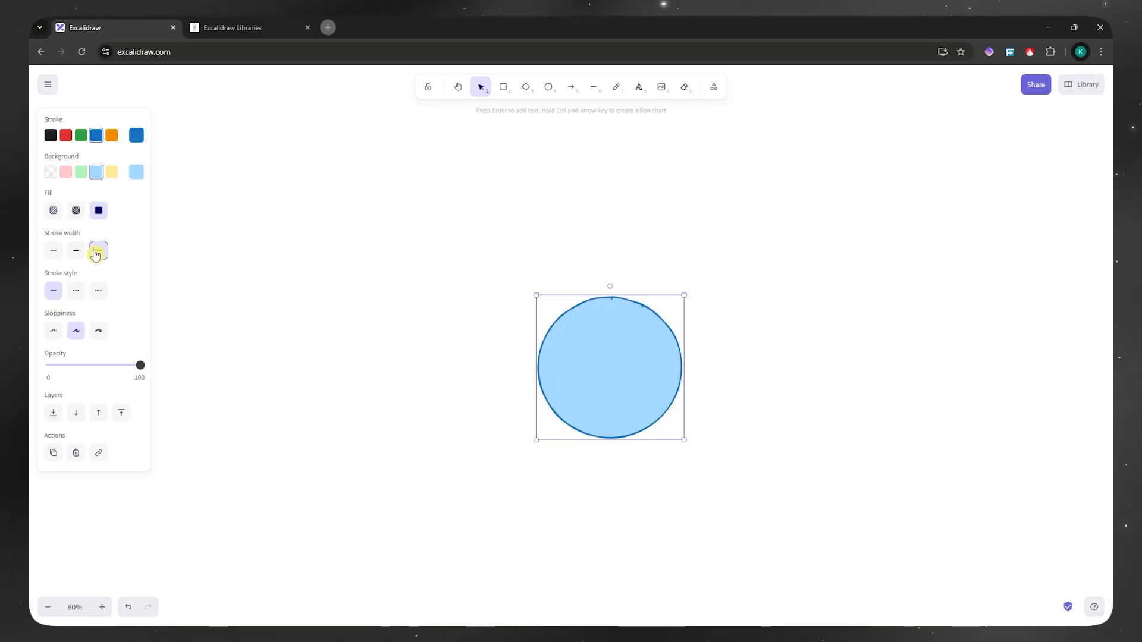
scroll(629, 456, "up", 5)
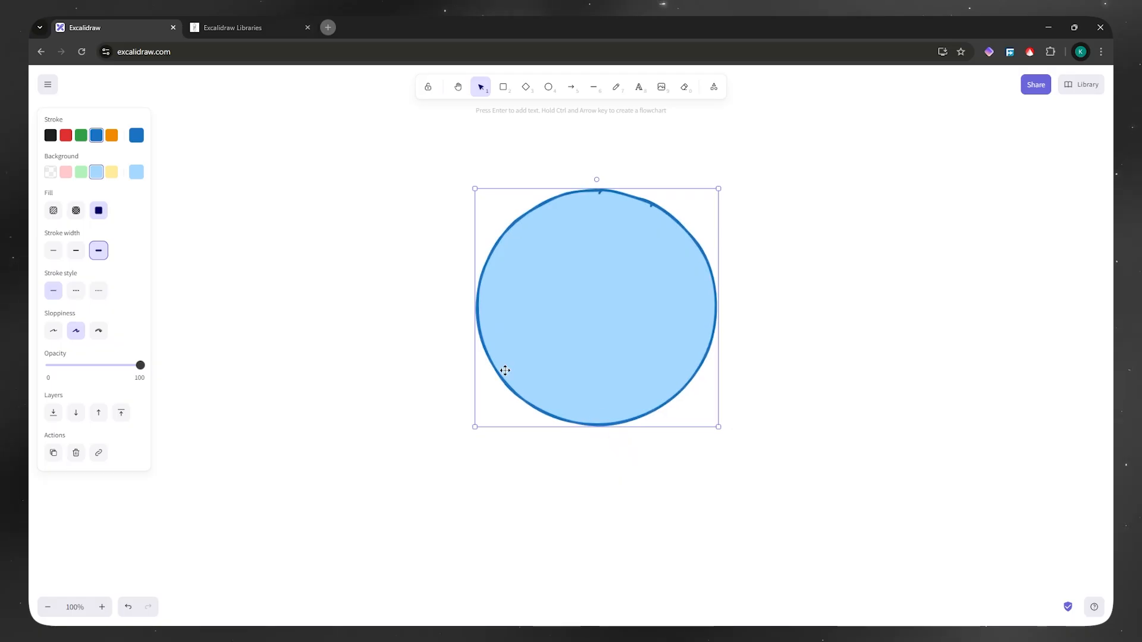
left_click(75, 291)
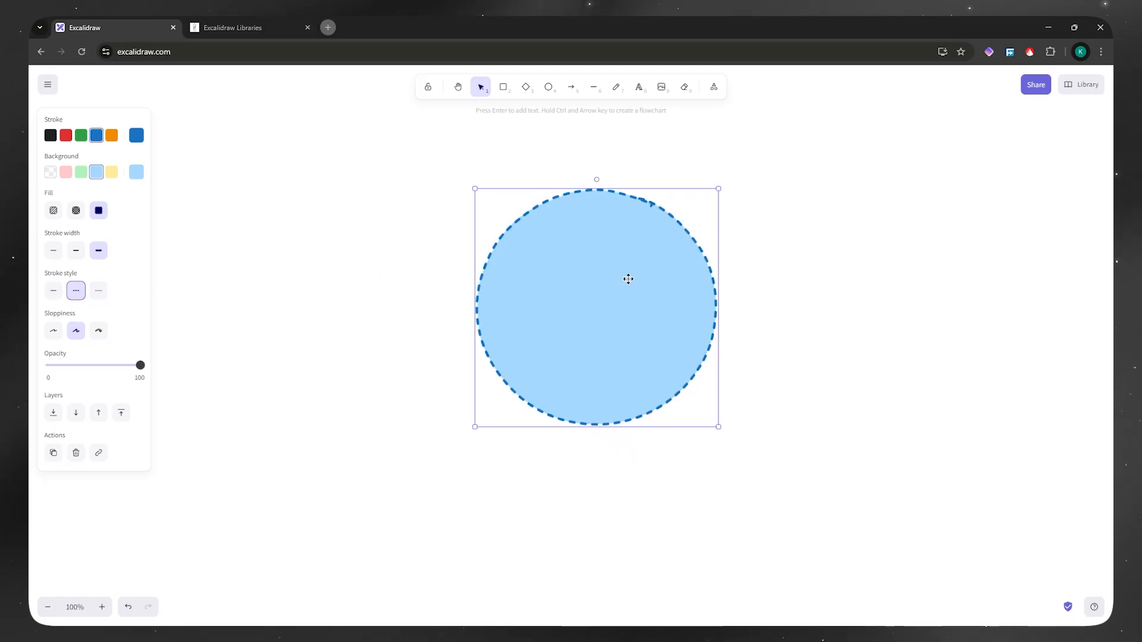
left_click(58, 293)
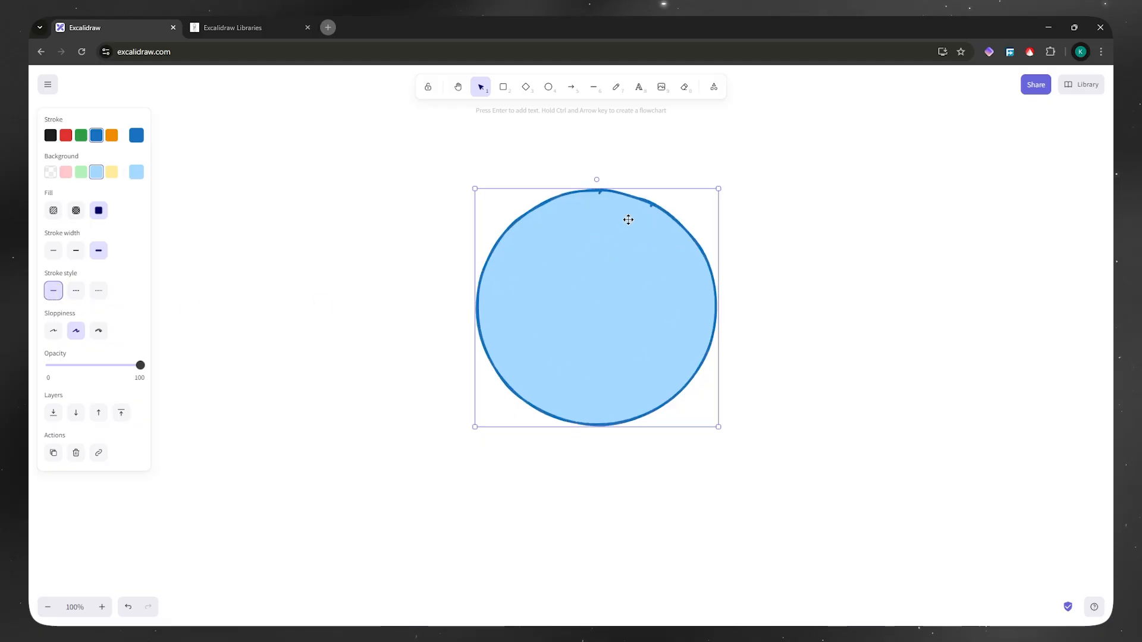
left_click(54, 330)
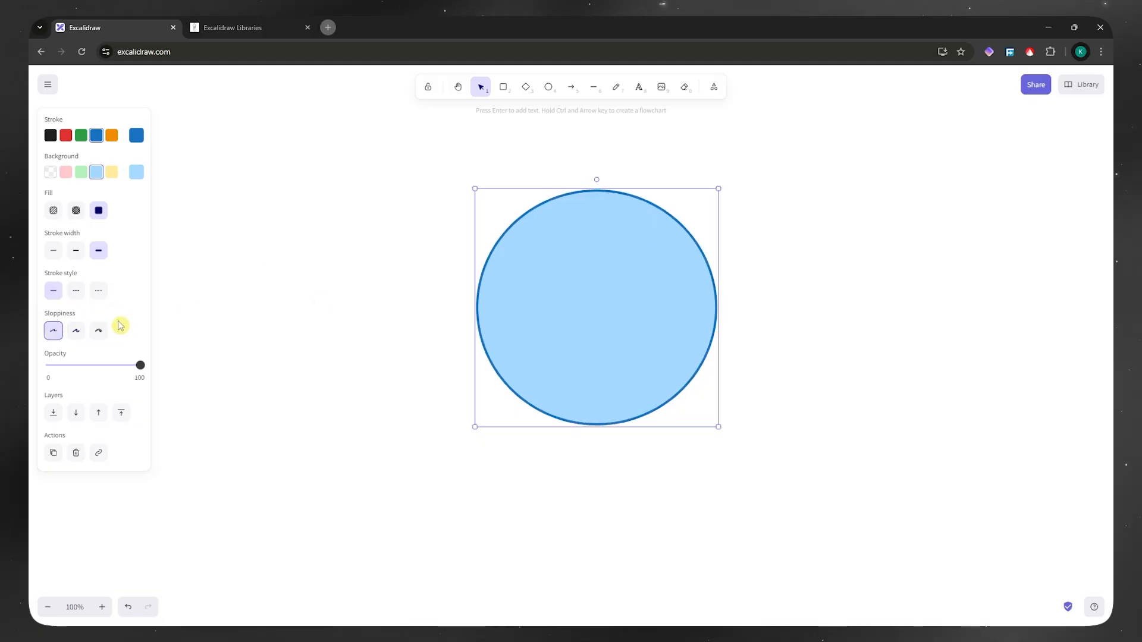
left_click(99, 330)
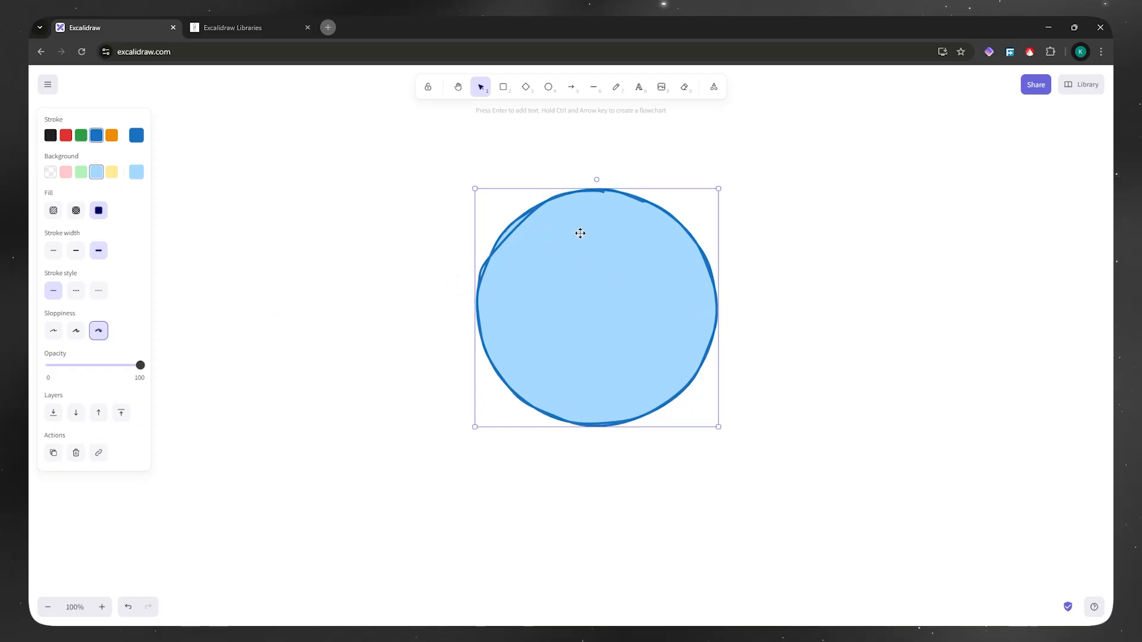
Add the text "DAILY ROUTINE" inside the circle.
scroll(580, 233, "down", 1)
scroll(616, 333, "up", 2)
scroll(622, 350, "down", 1)
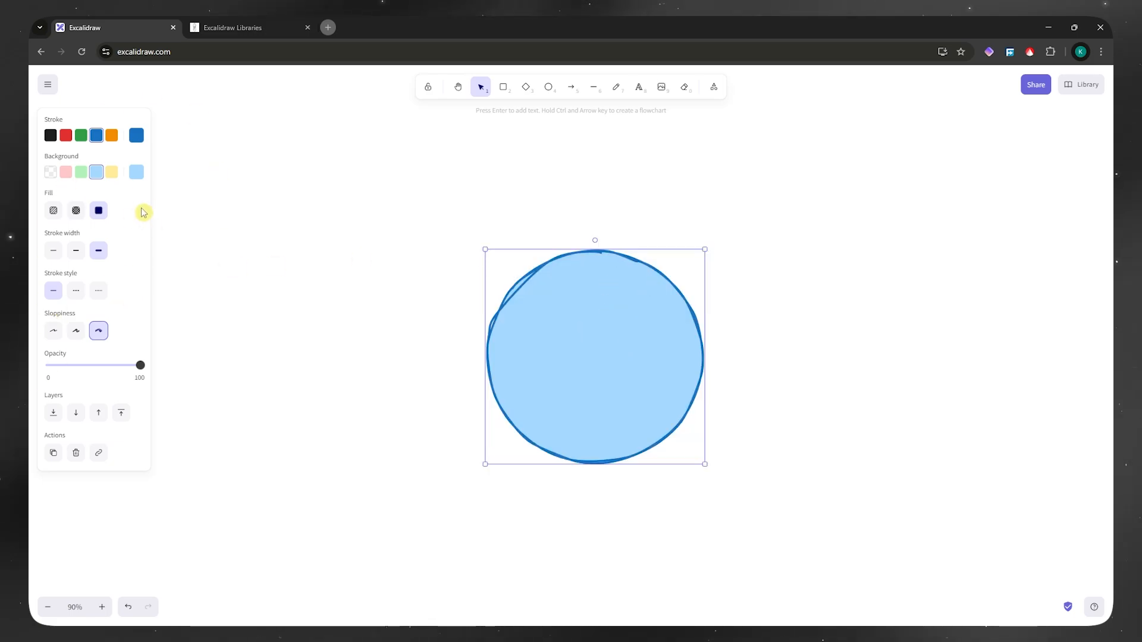
left_click(639, 89)
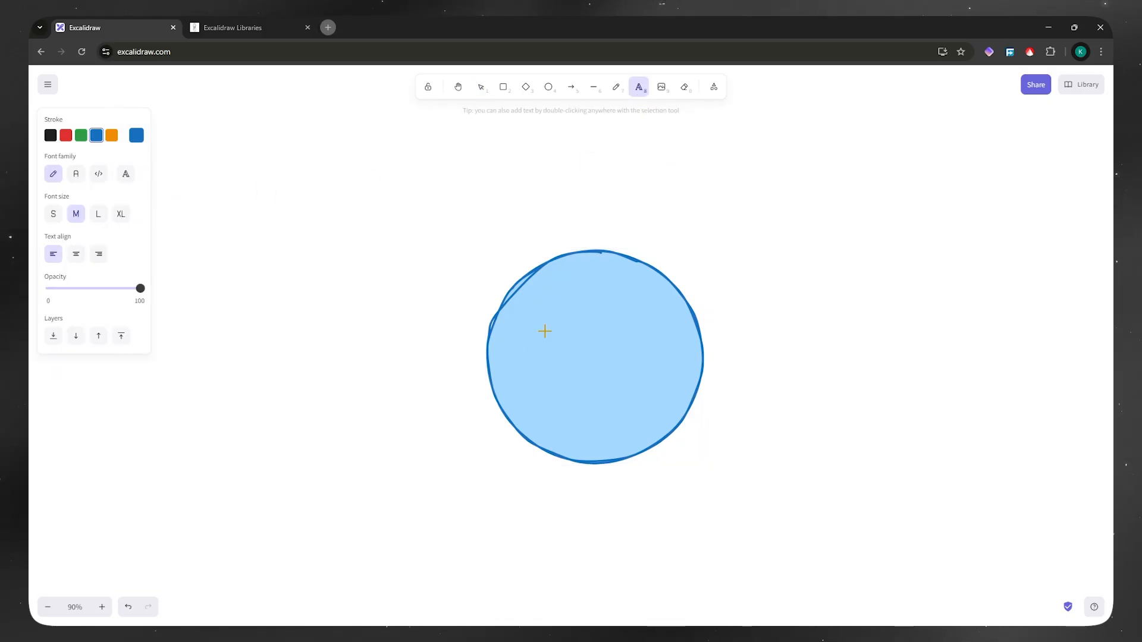
left_click(524, 349)
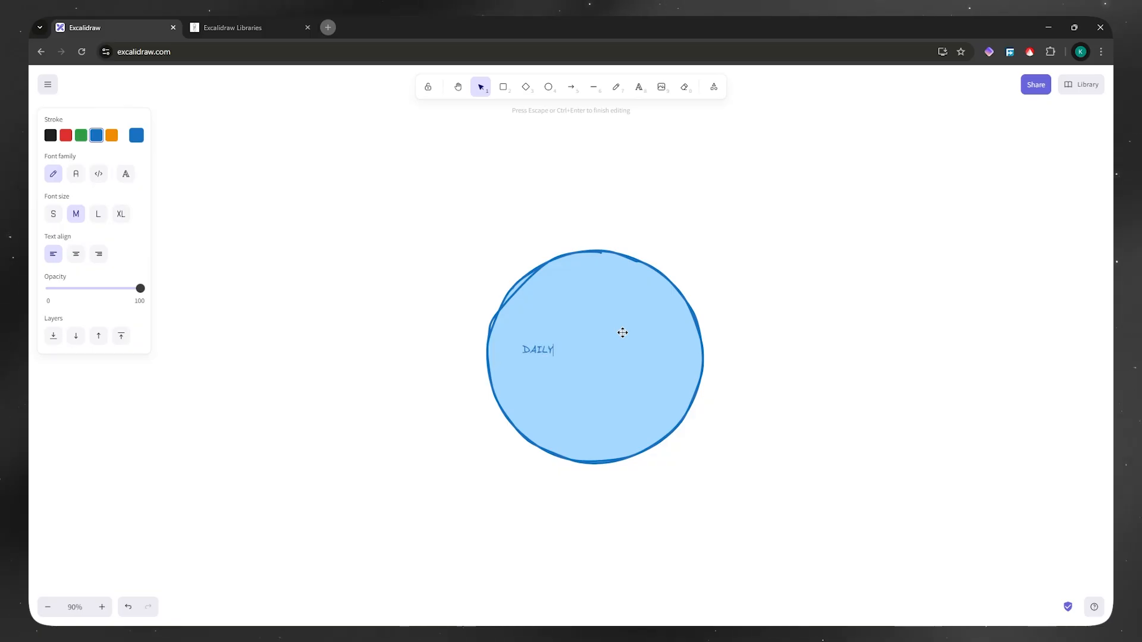
type("DAILY ROUTINE")
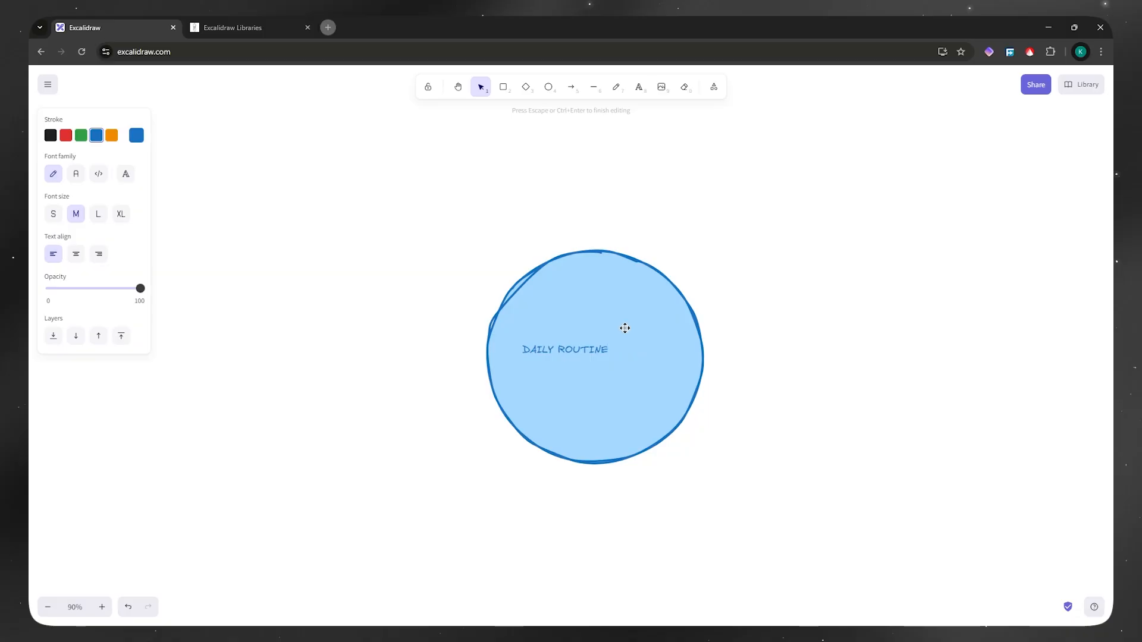
left_click(480, 87)
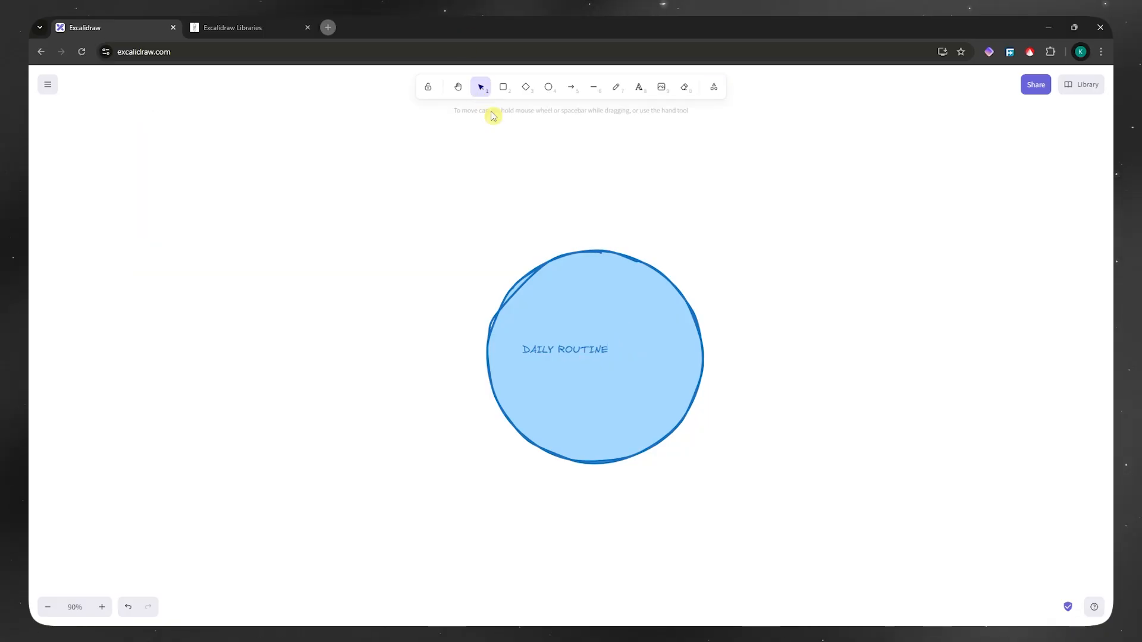
Enlarge the DAILY ROUTINE text to nearly the circle's width, centred inside it, and colour it black.
left_click(593, 350)
left_click_drag(610, 340, 592, 316)
key("ctrl+z")
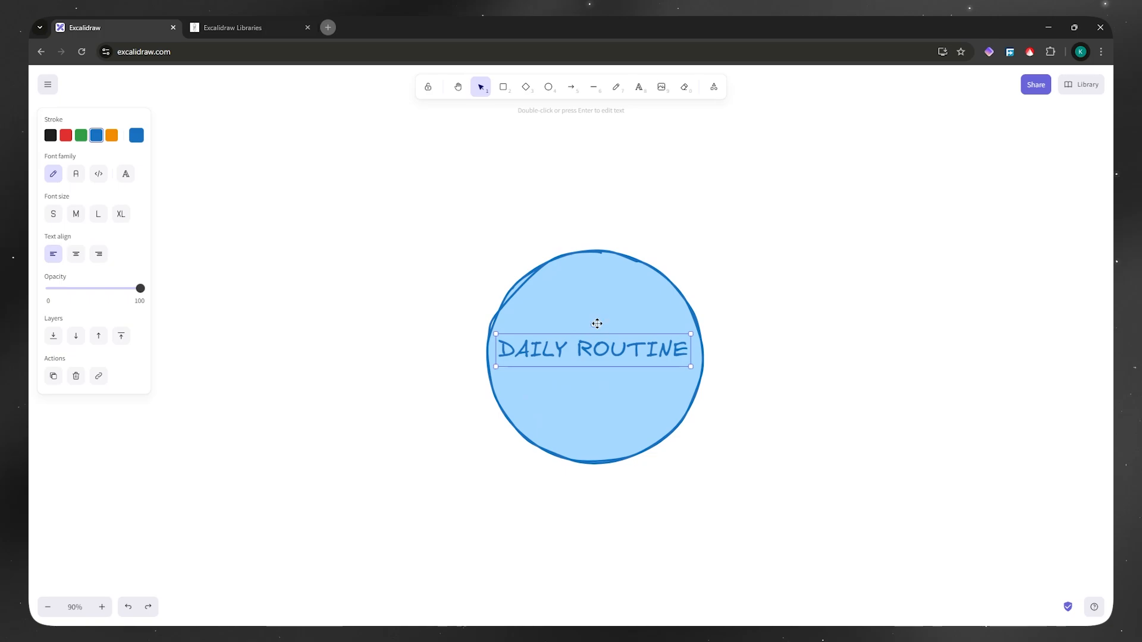
left_click_drag(645, 358, 643, 361)
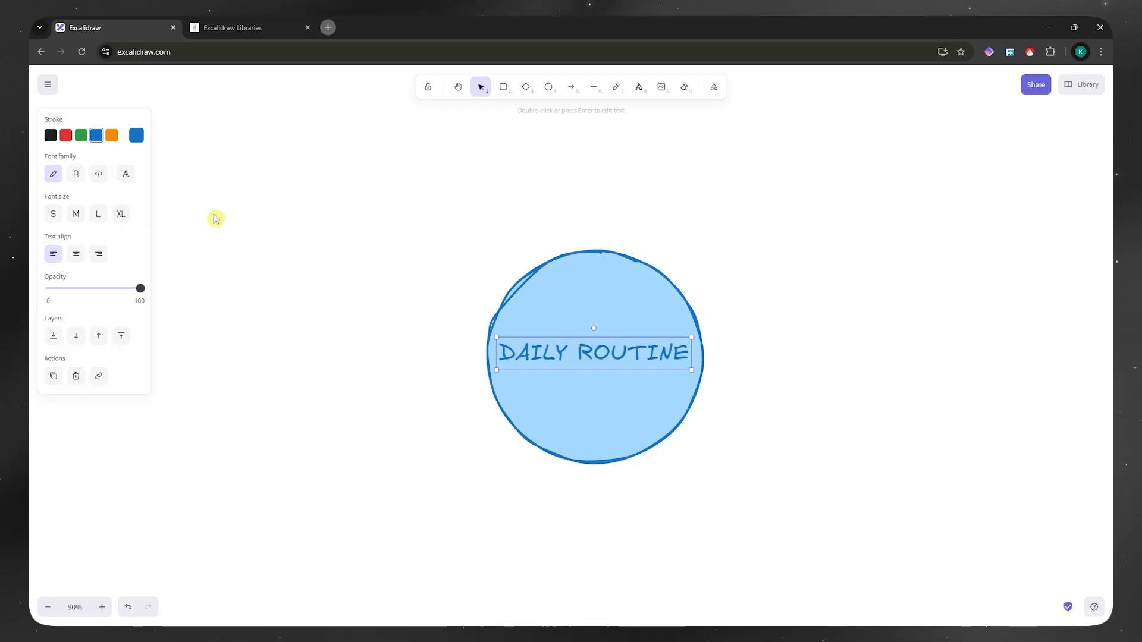
left_click(51, 135)
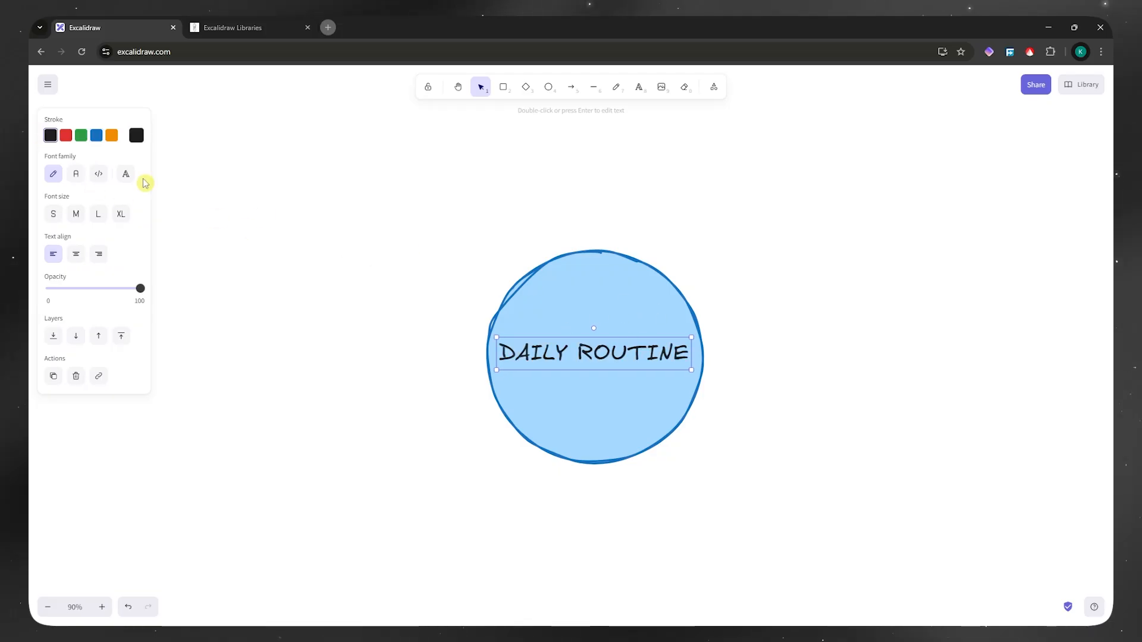
left_click(782, 274)
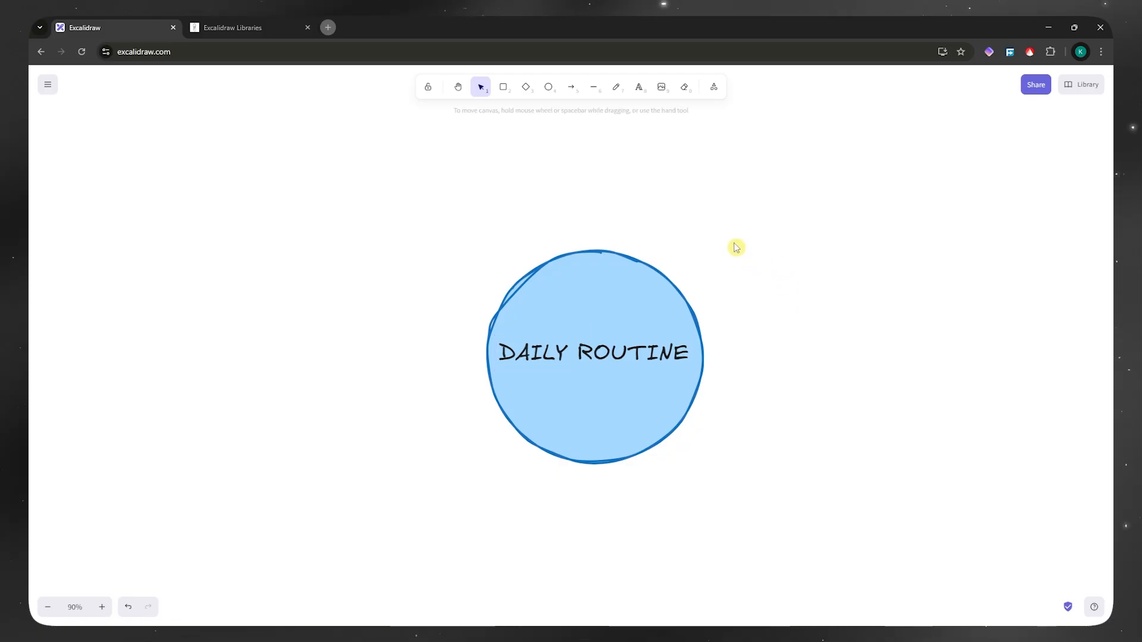
Select the blue circle behind the DAILY ROUTINE text.
scroll(736, 248, "down", 2)
scroll(735, 247, "up", 1)
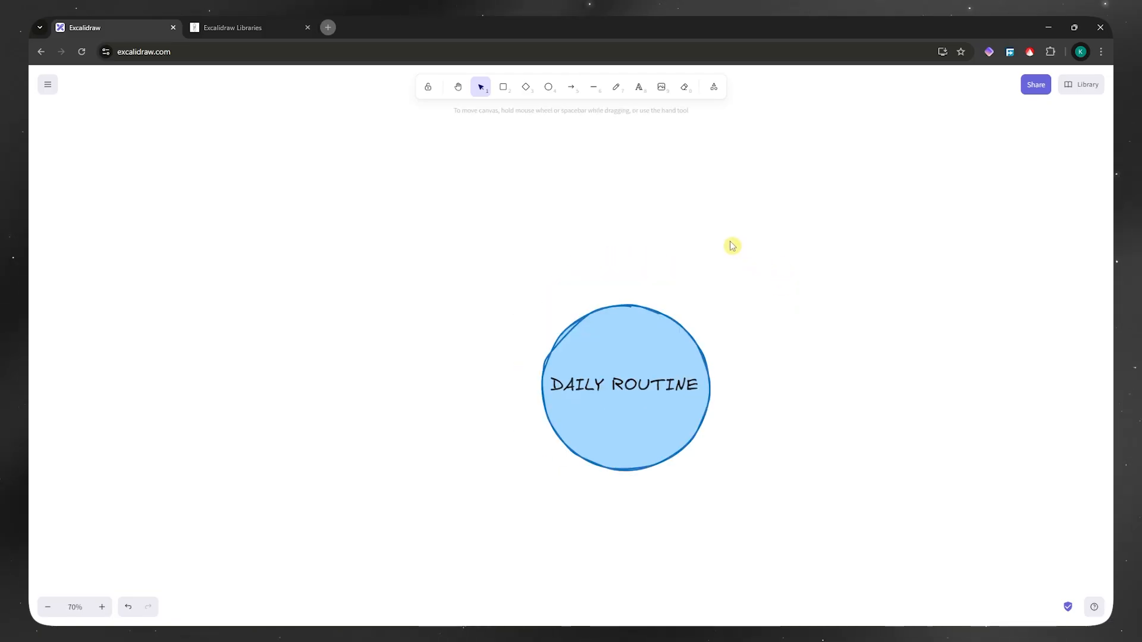
scroll(733, 247, "down", 1)
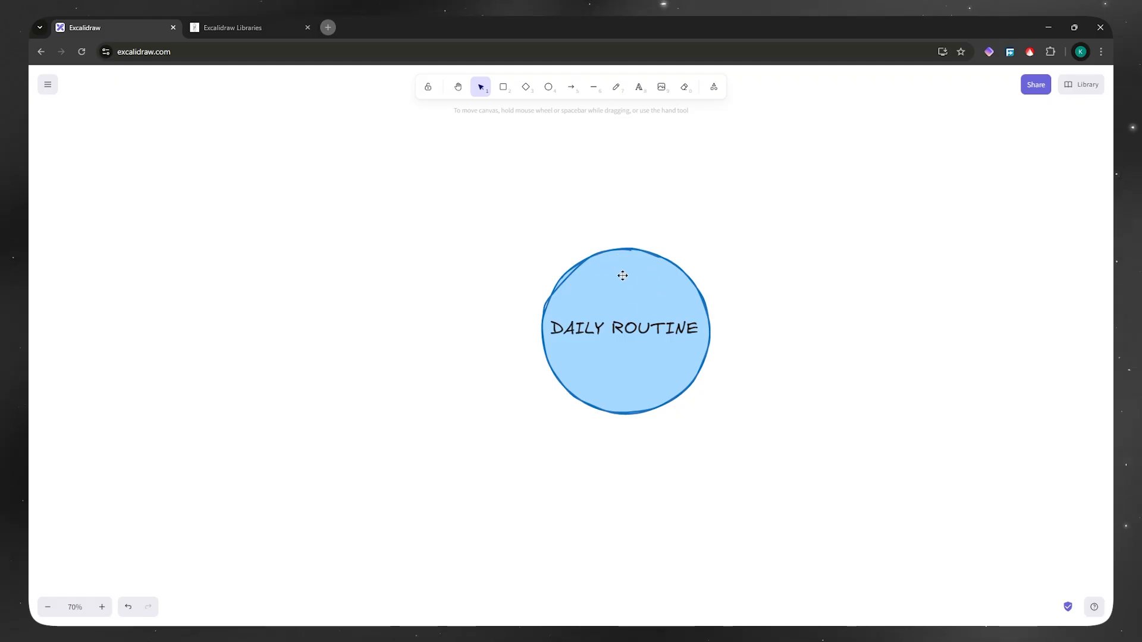
left_click(626, 268)
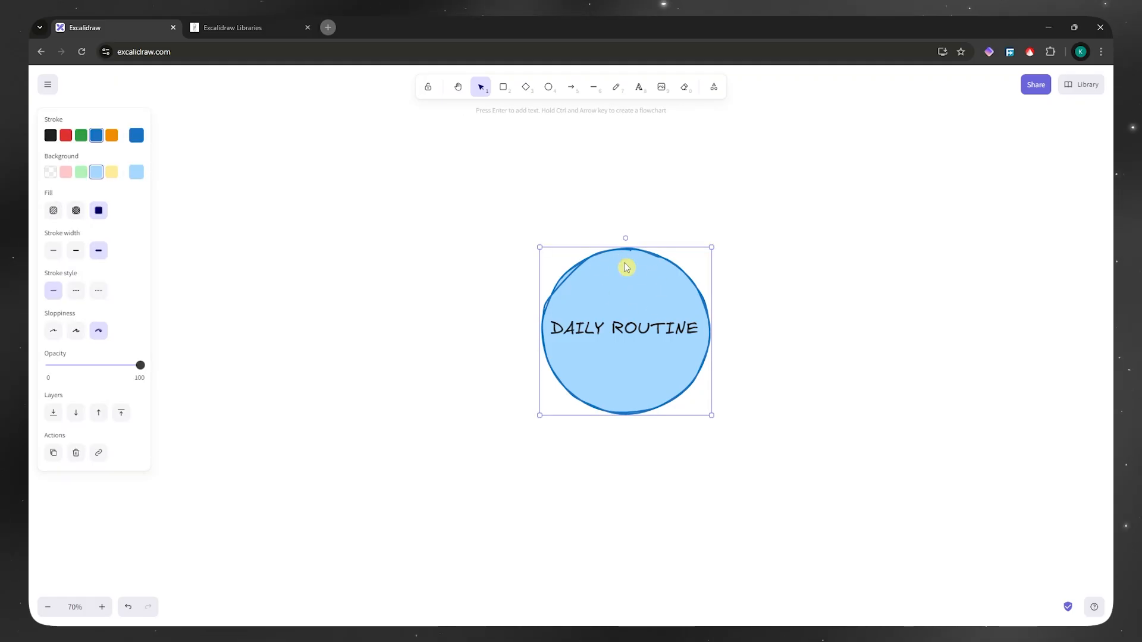
scroll(626, 268, "up", 1)
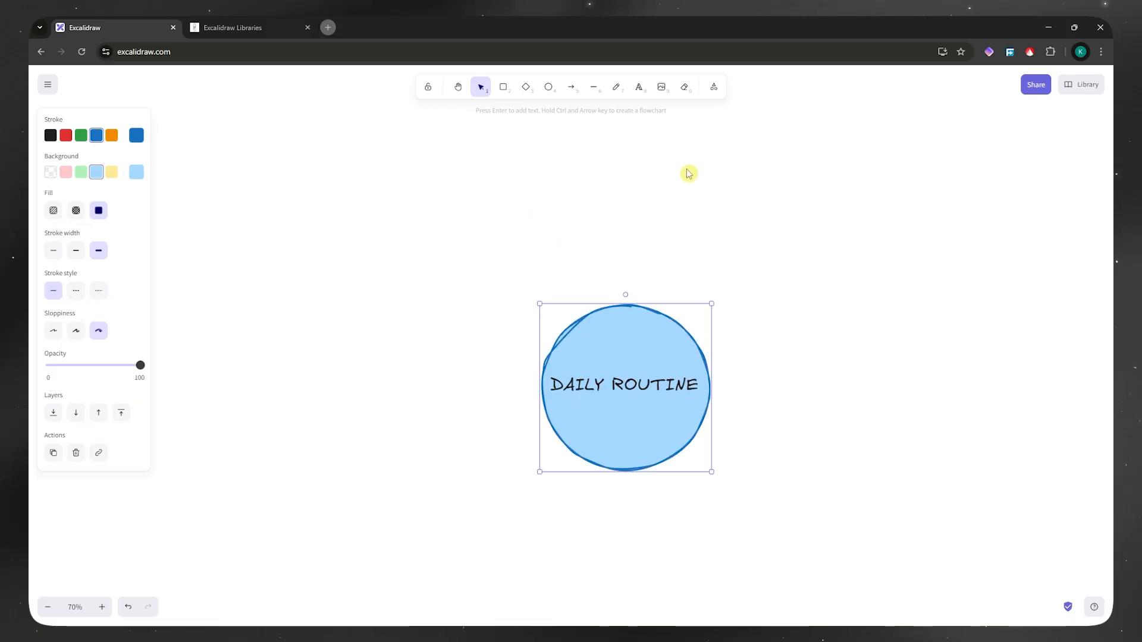
scroll(757, 354, "down", 1)
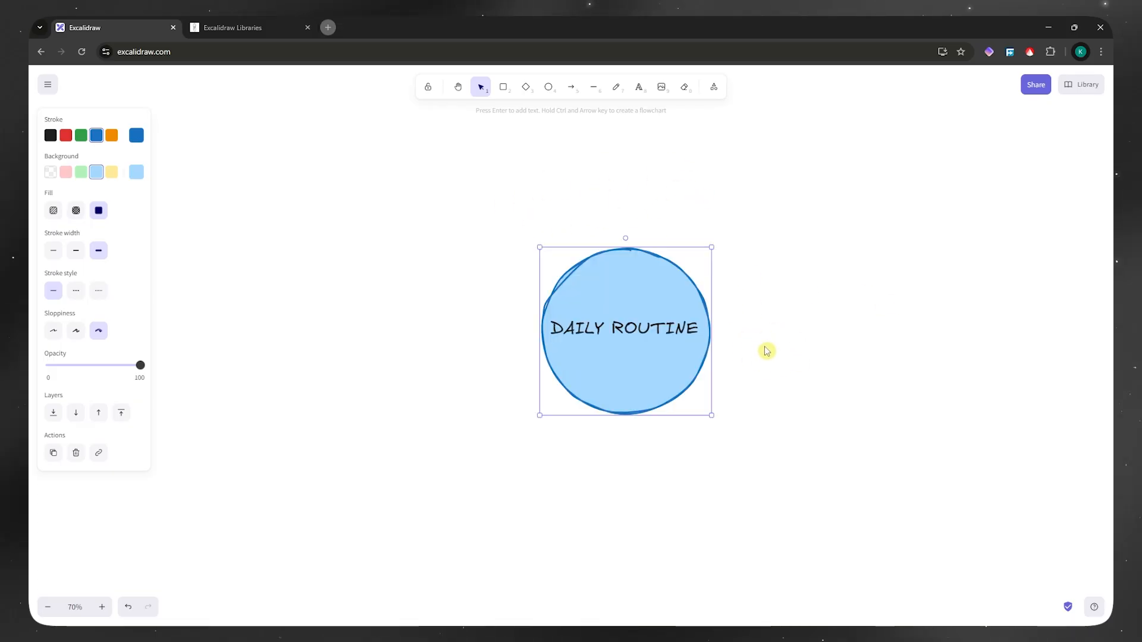
scroll(773, 345, "up", 1)
scroll(788, 351, "down", 1)
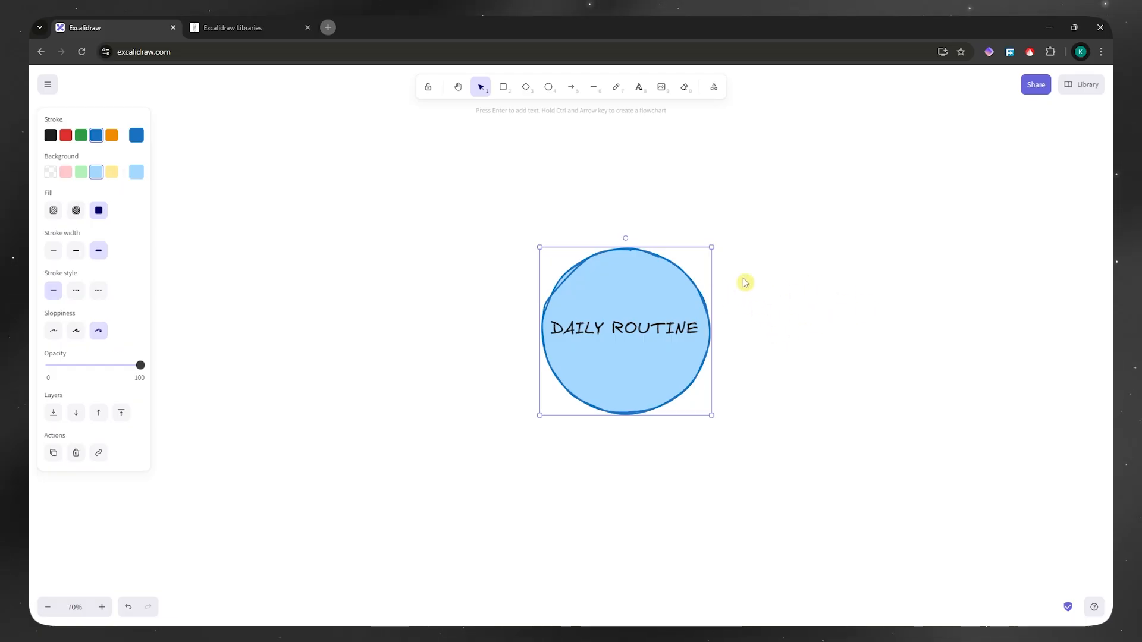
Preview connected flowchart circles on each side of the DAILY ROUTINE circle, including two branches to its right.
key("ctrl+Right")
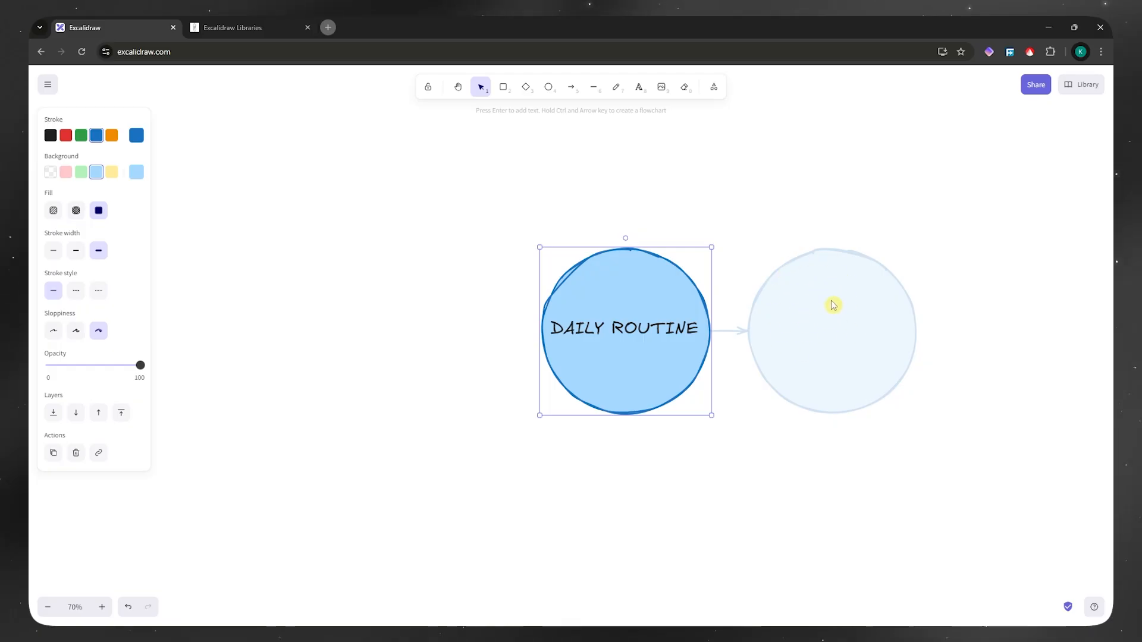
key("ctrl+Right")
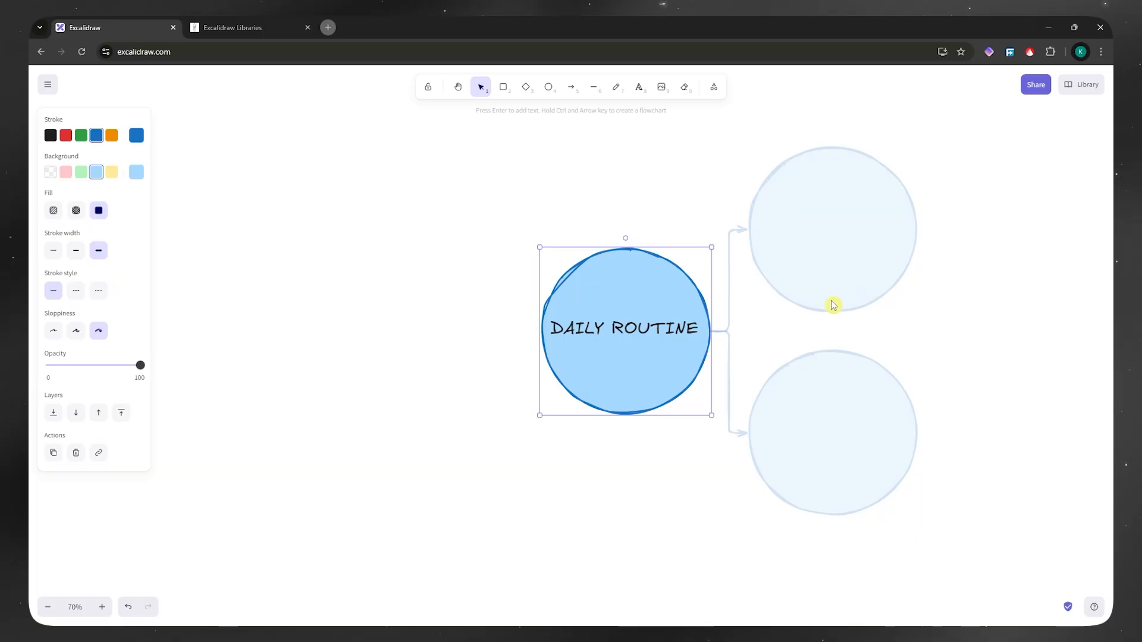
key("ctrl+Down")
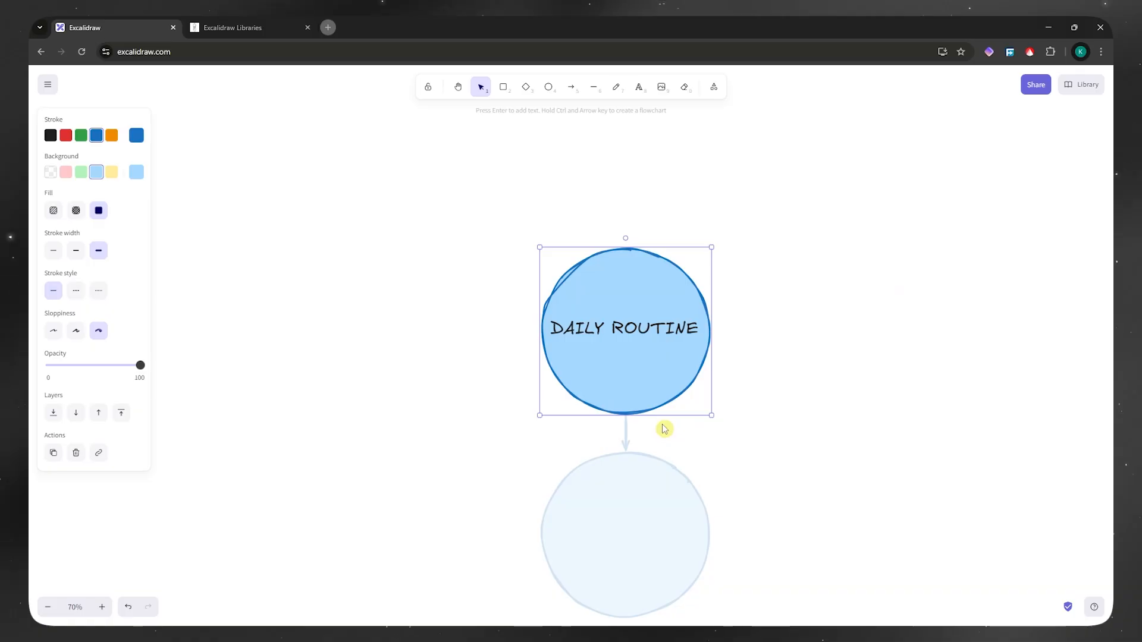
key("ctrl+Left")
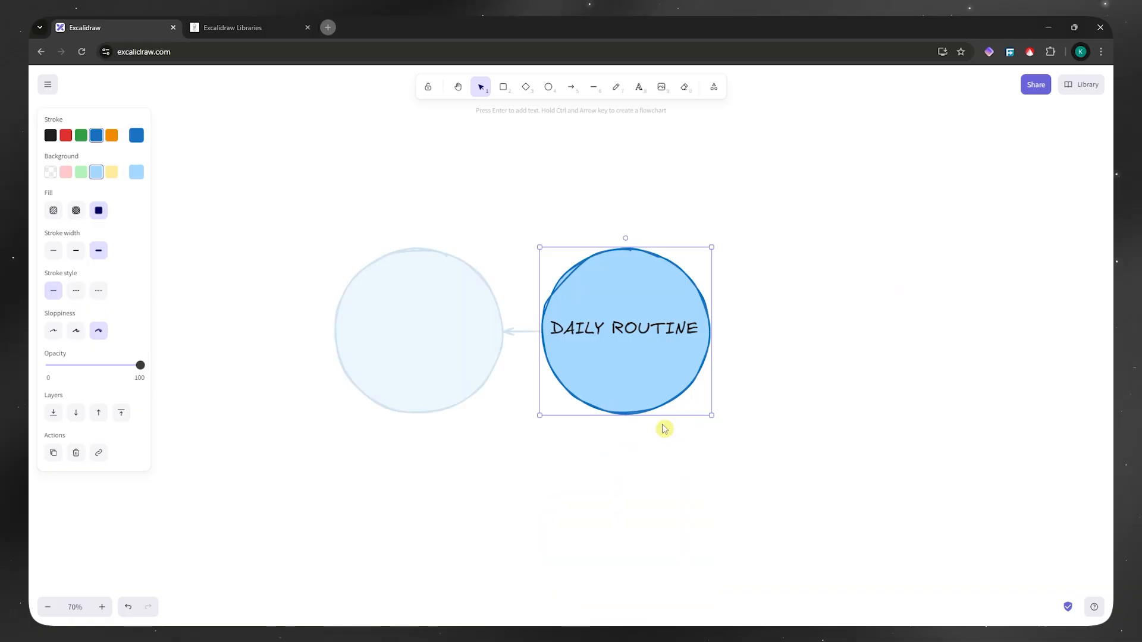
key("ctrl+Up")
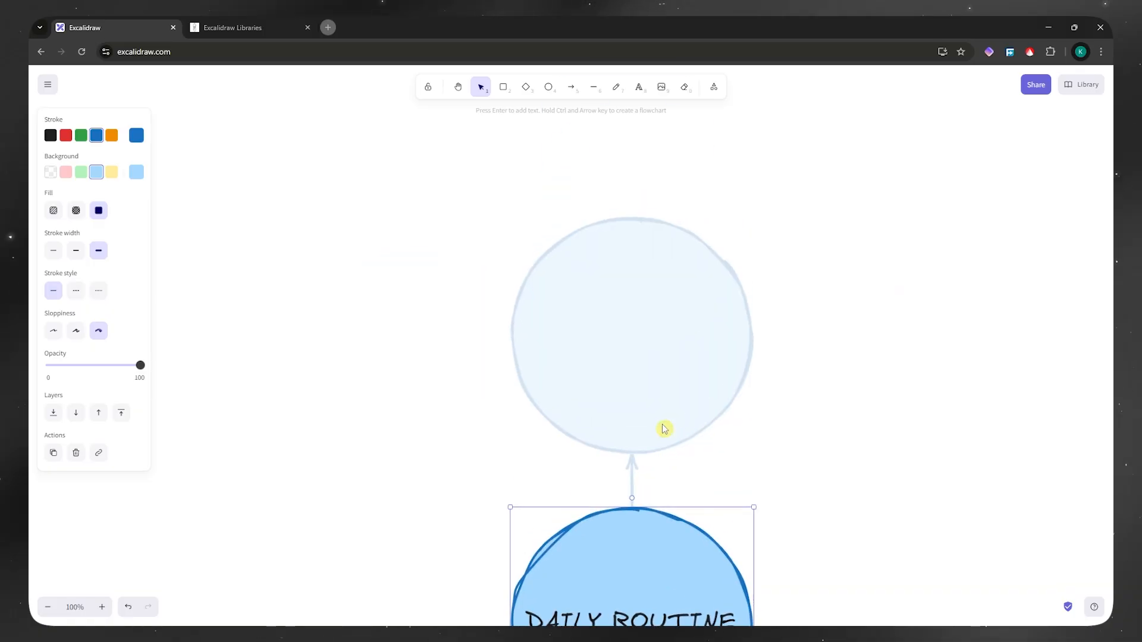
key("ctrl+Right")
key("ctrl+Down")
key("ctrl+Left")
key("ctrl+Up")
key("ctrl+Right")
key("ctrl+Down")
key("ctrl+Left")
key("ctrl+Up")
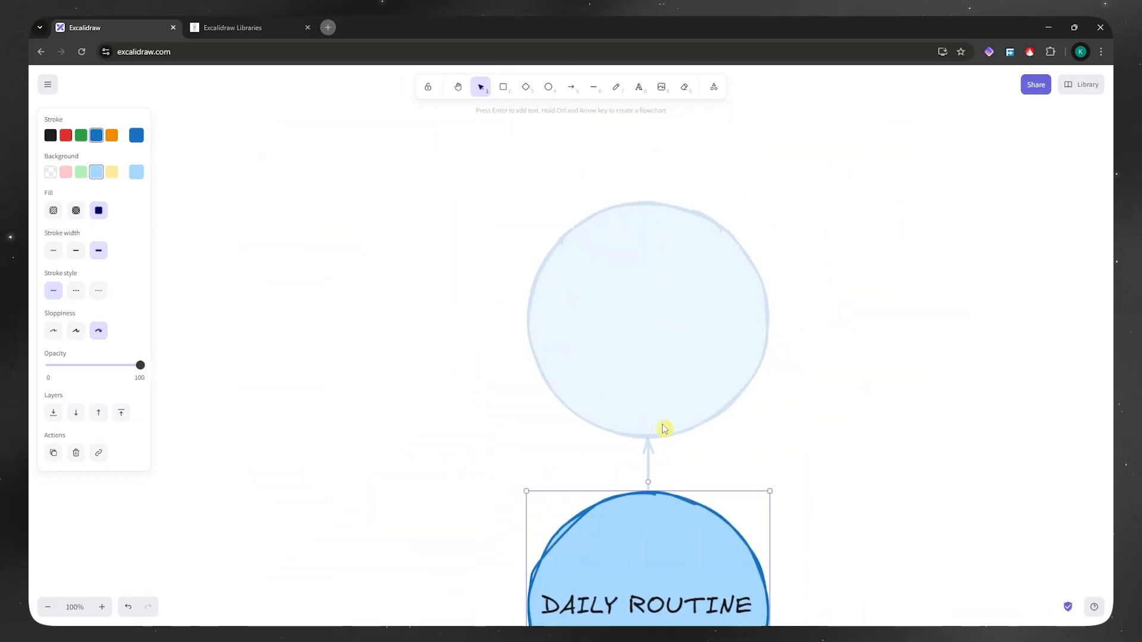
key("ctrl+Down")
key("ctrl+Up")
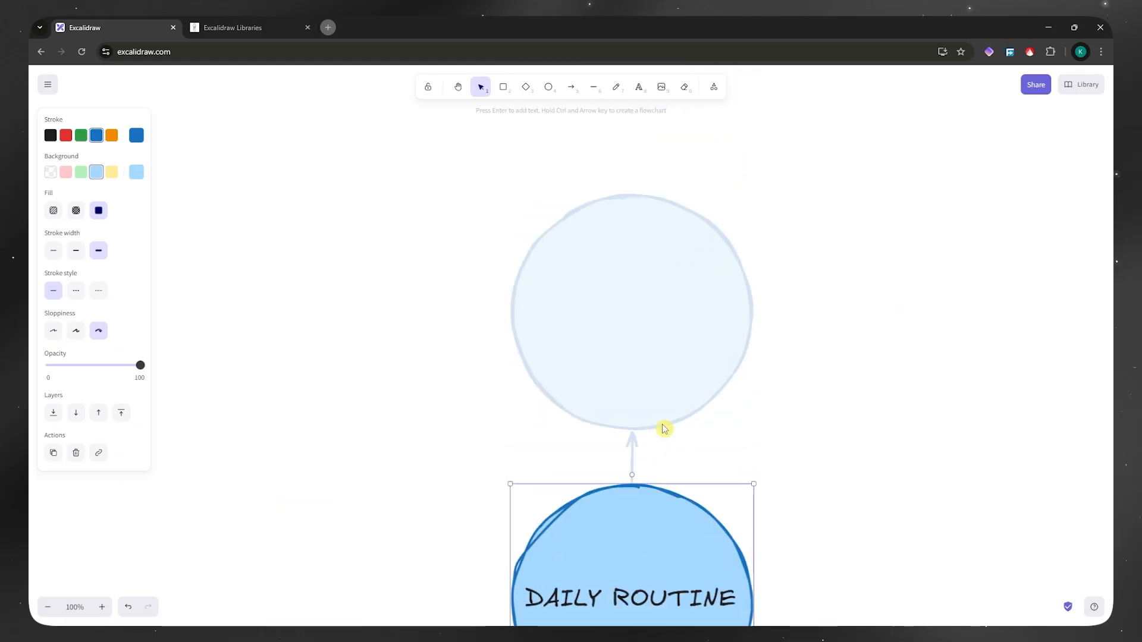
Add connected flowchart circles to the right of and below the DAILY ROUTINE circle.
key("ctrl+Right")
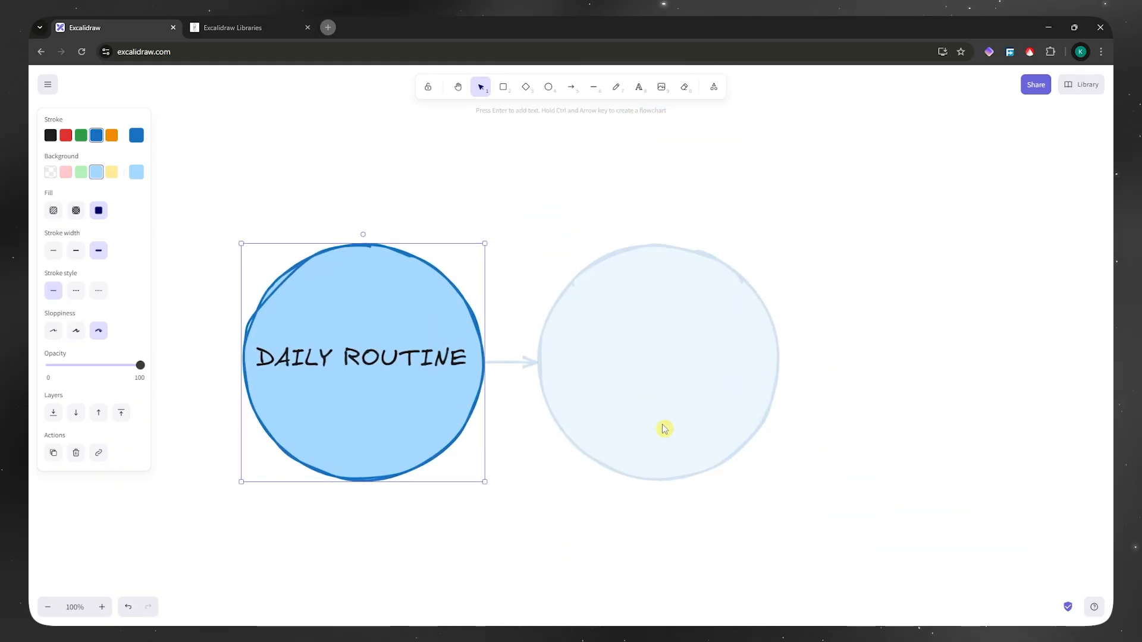
left_click(355, 429)
scroll(355, 455, "down", 2)
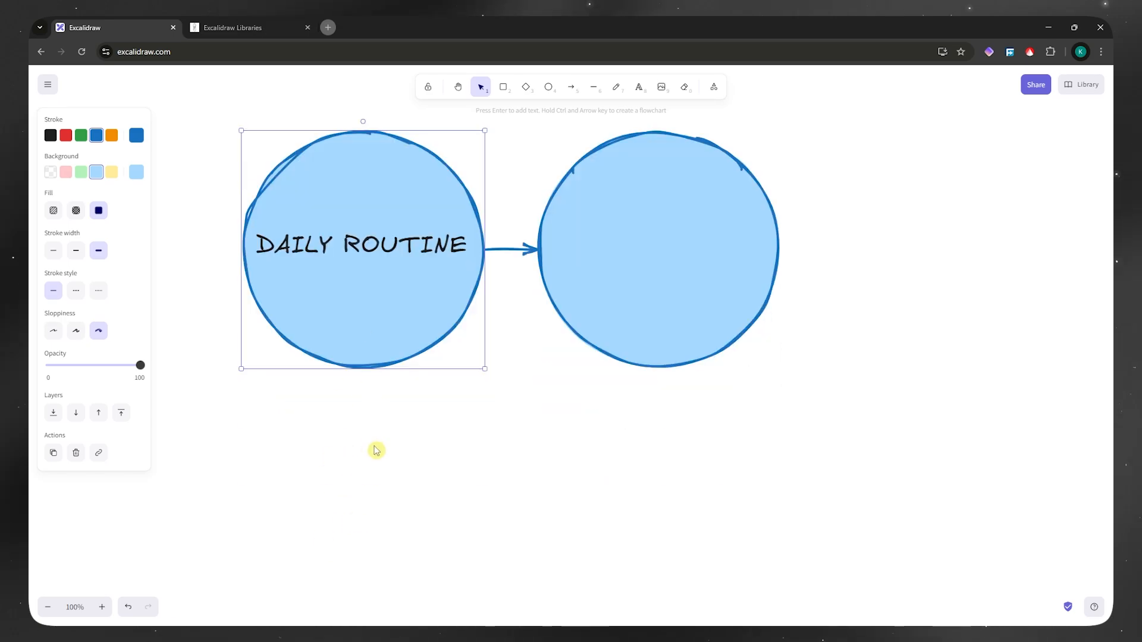
key("ctrl+Down")
Branch two more connected circles from the DAILY ROUTINE circle, one to its left and one above it.
left_click(606, 285)
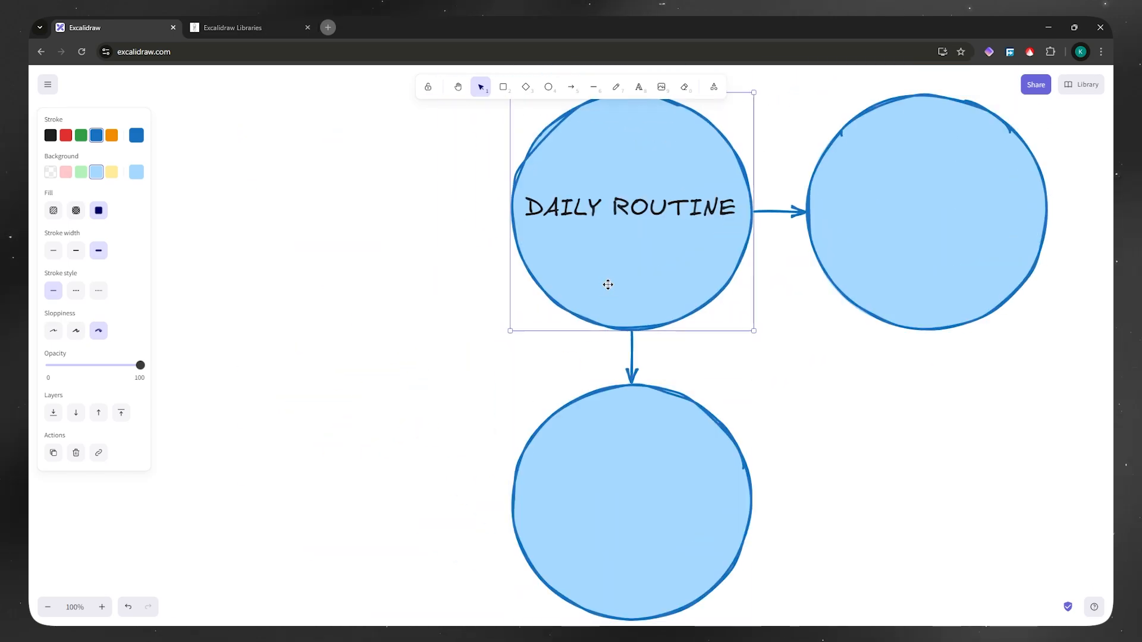
key("ctrl+Left")
scroll(746, 285, "up", 2)
left_click(912, 413)
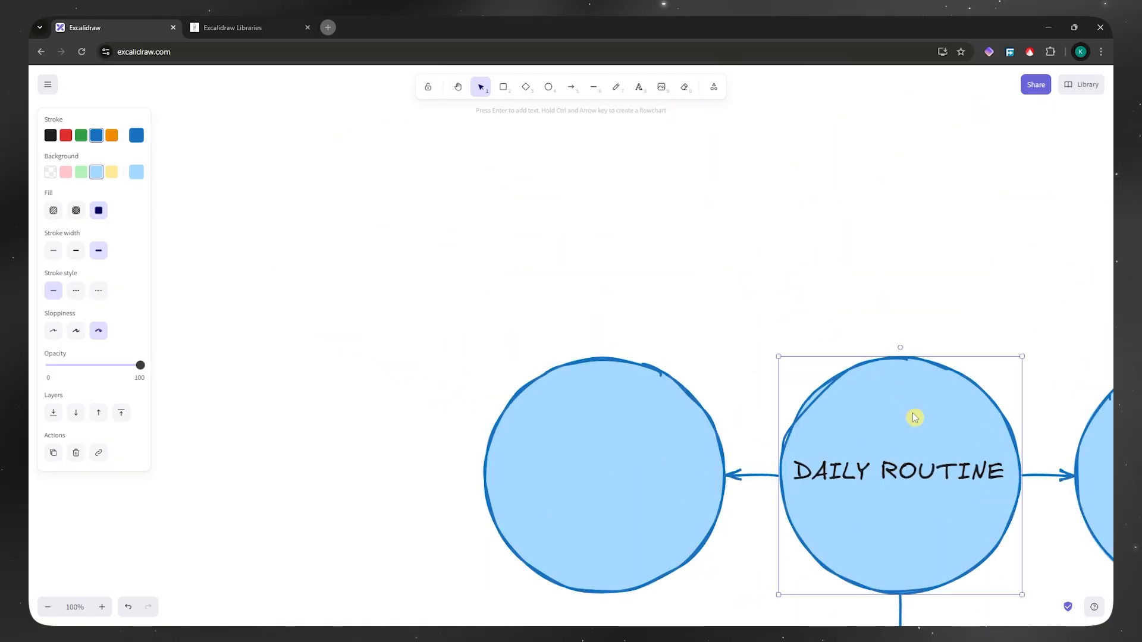
key("ctrl+Up")
Recolour the circle above DAILY ROUTINE with red stroke and pink fill, and the circle to its right with green stroke and light green fill.
scroll(795, 365, "down", 4)
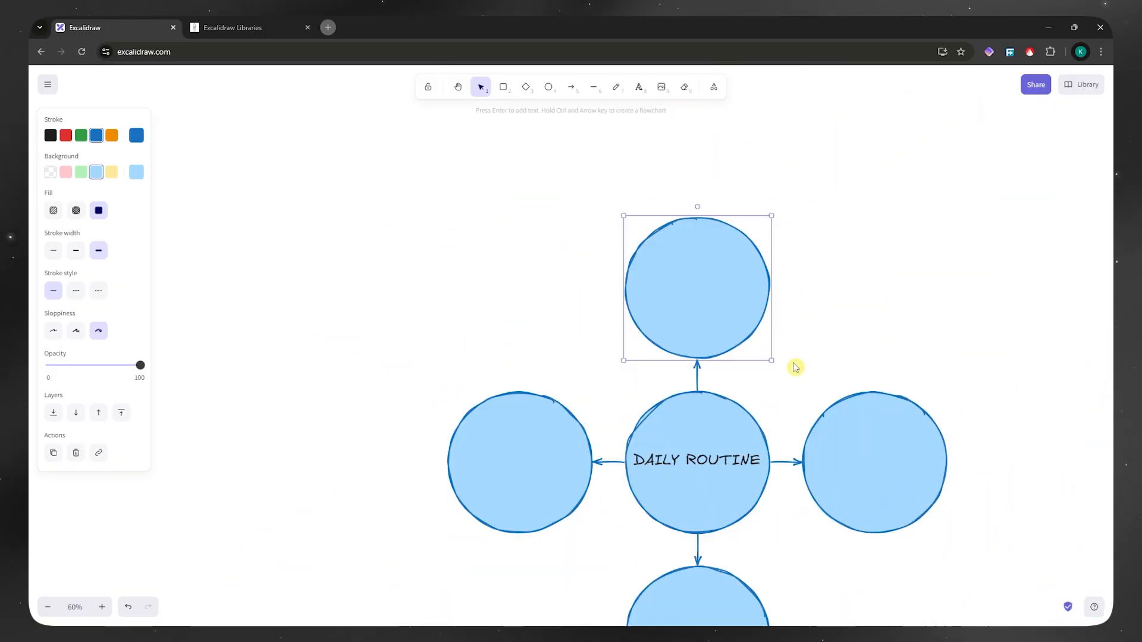
scroll(779, 345, "down", 3)
scroll(773, 329, "up", 1)
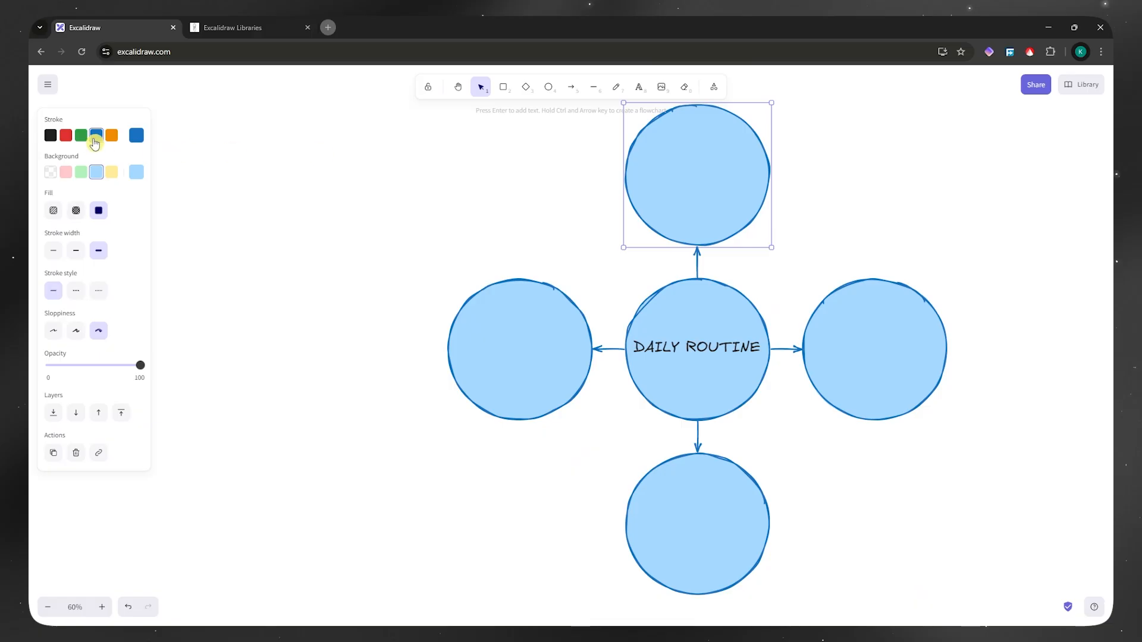
left_click(68, 136)
left_click(66, 172)
left_click(861, 314)
left_click(81, 135)
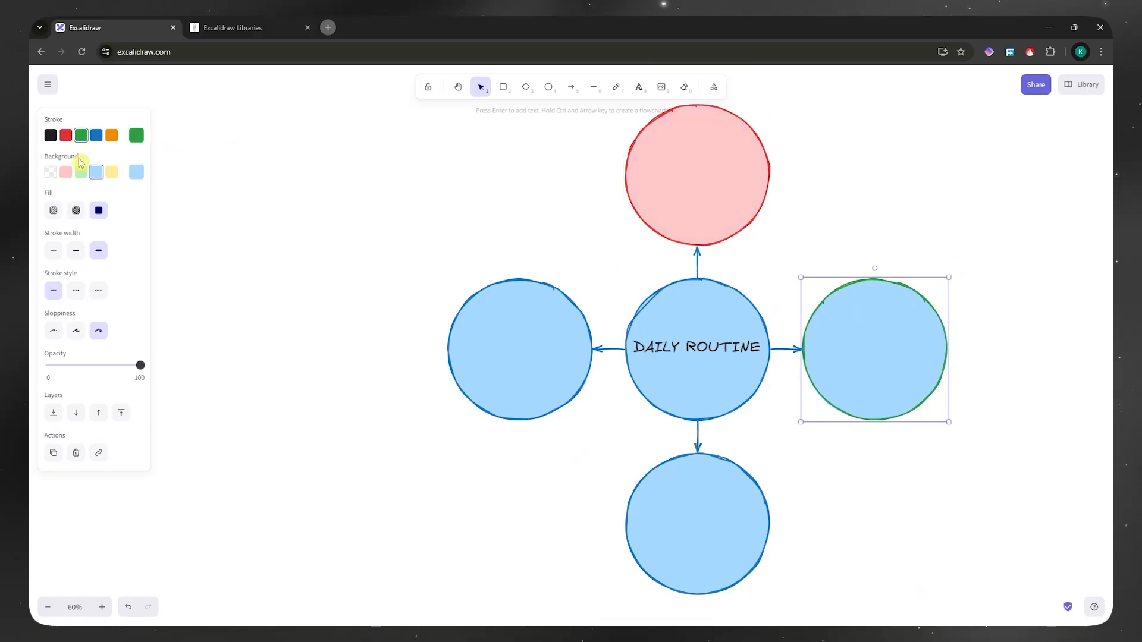
left_click(81, 172)
Give the circle below DAILY ROUTINE an orange stroke and yellow fill, and the circle to its left a black stroke and transparent background.
left_click_drag(714, 492, 716, 494)
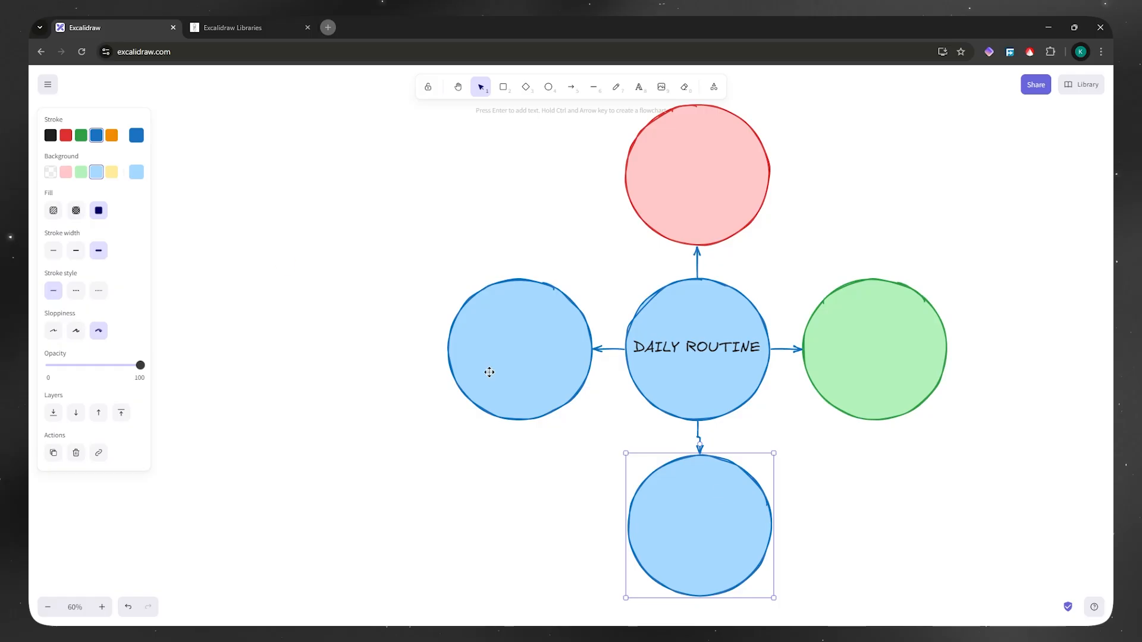
left_click(111, 172)
left_click(111, 137)
left_click(532, 349)
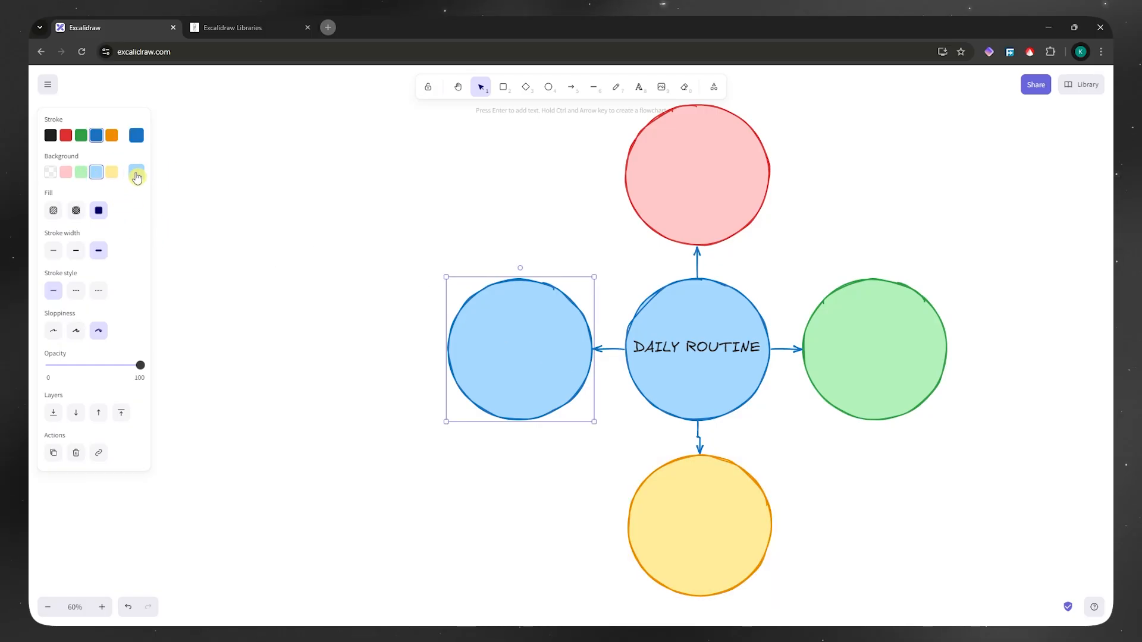
left_click(50, 174)
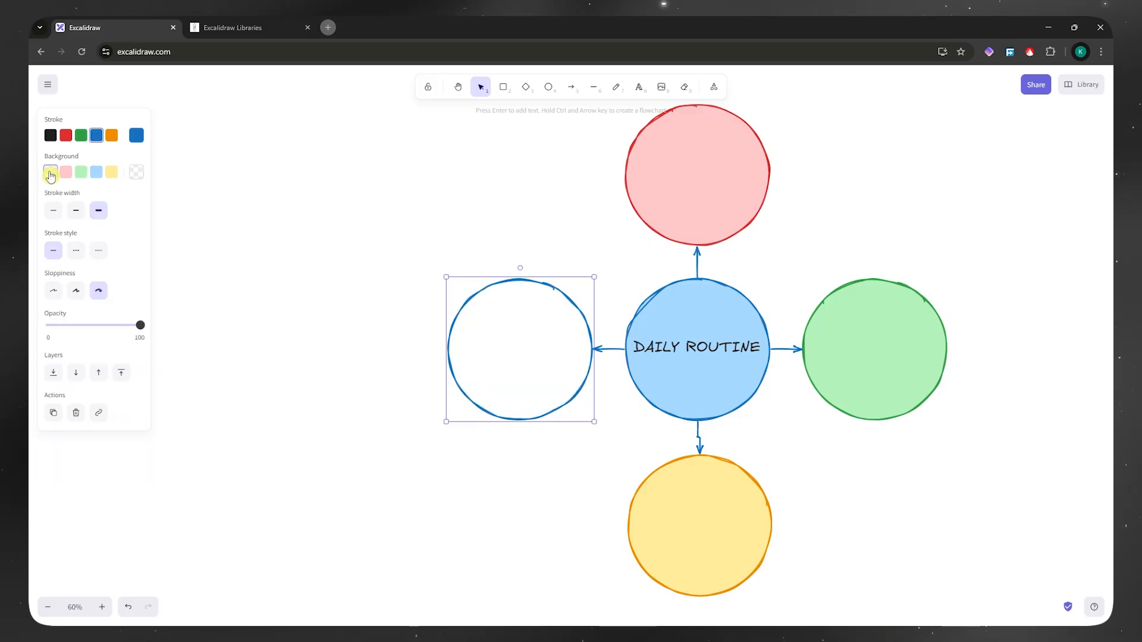
left_click(51, 135)
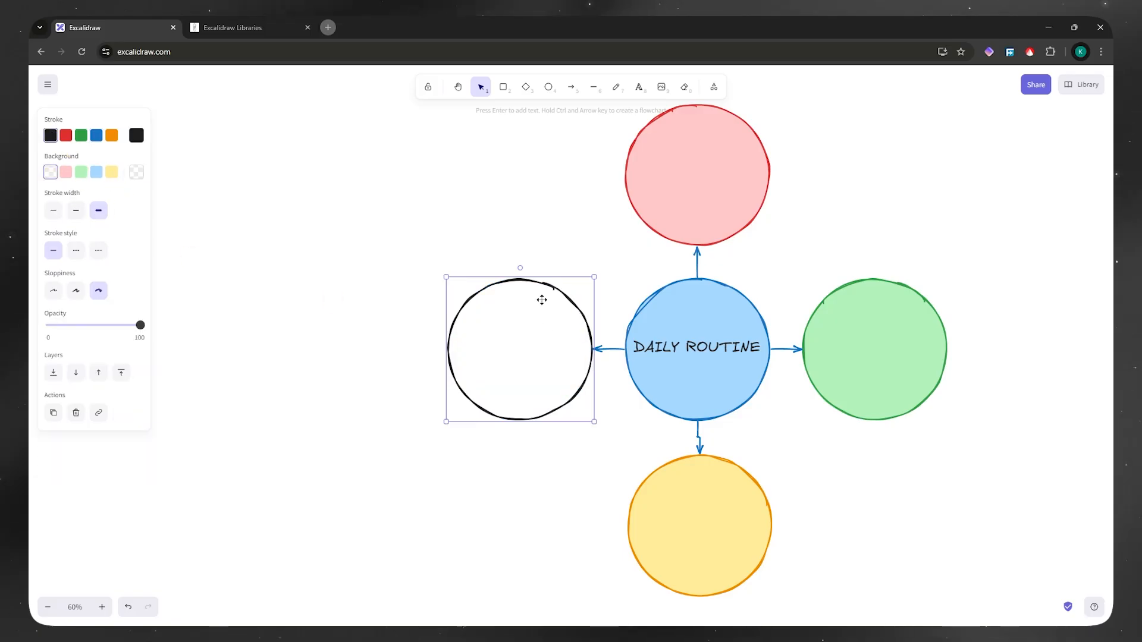
left_click(891, 235)
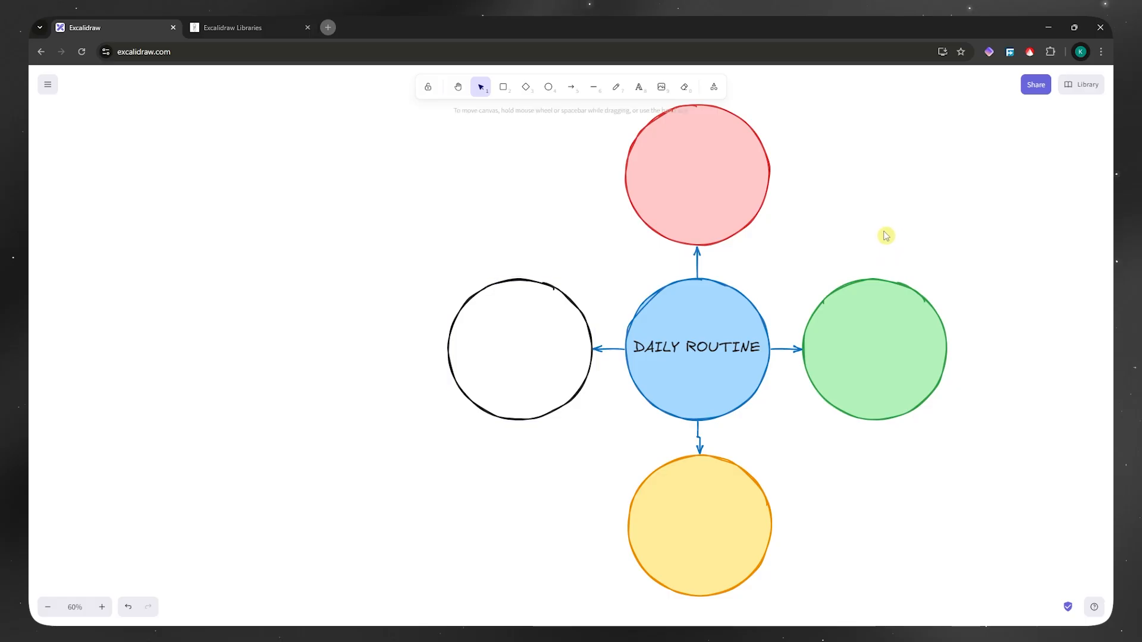
Copy the DAILY ROUTINE text into each of the four outer circles, bringing the copy to the front so it sits above the fill.
left_click(709, 347)
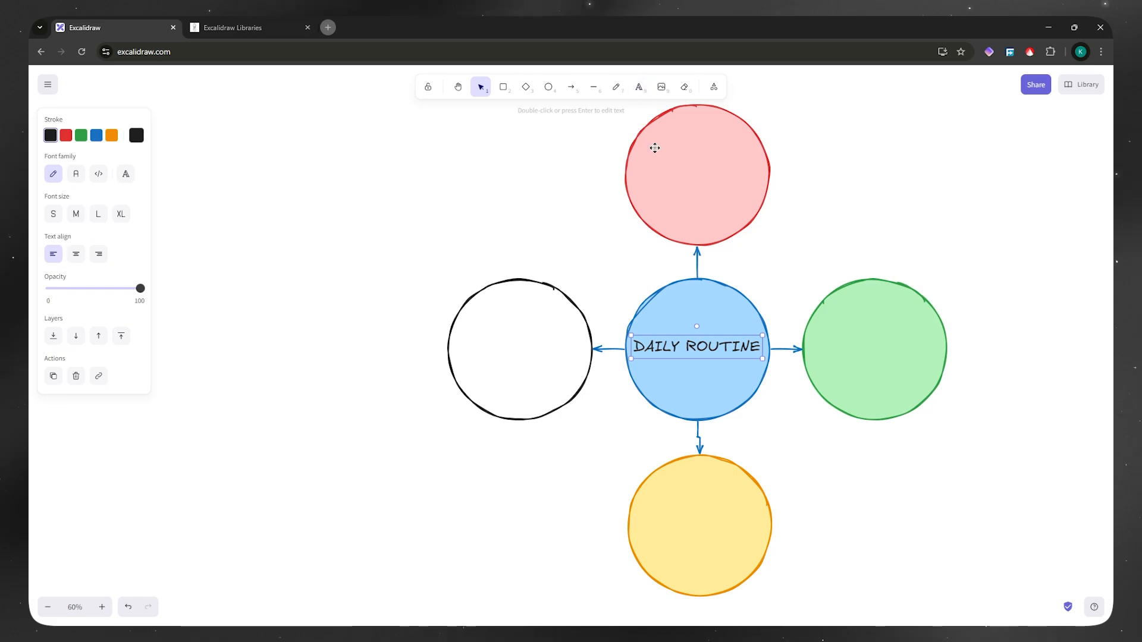
left_click_drag(707, 350, 706, 351)
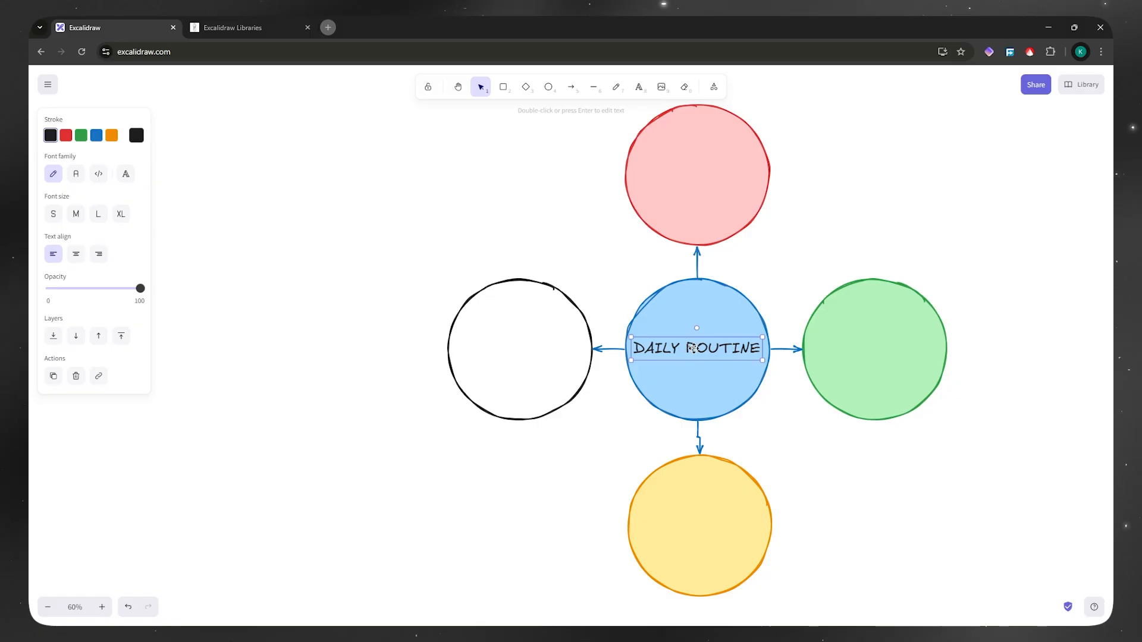
left_click_drag(693, 349, 697, 173)
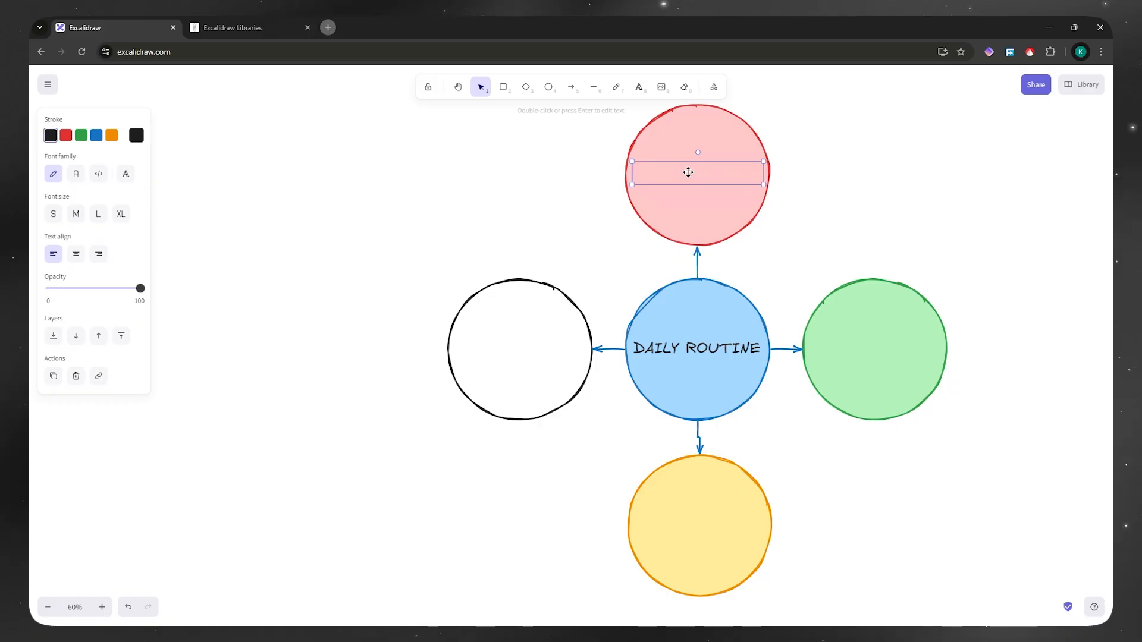
right_click(689, 176)
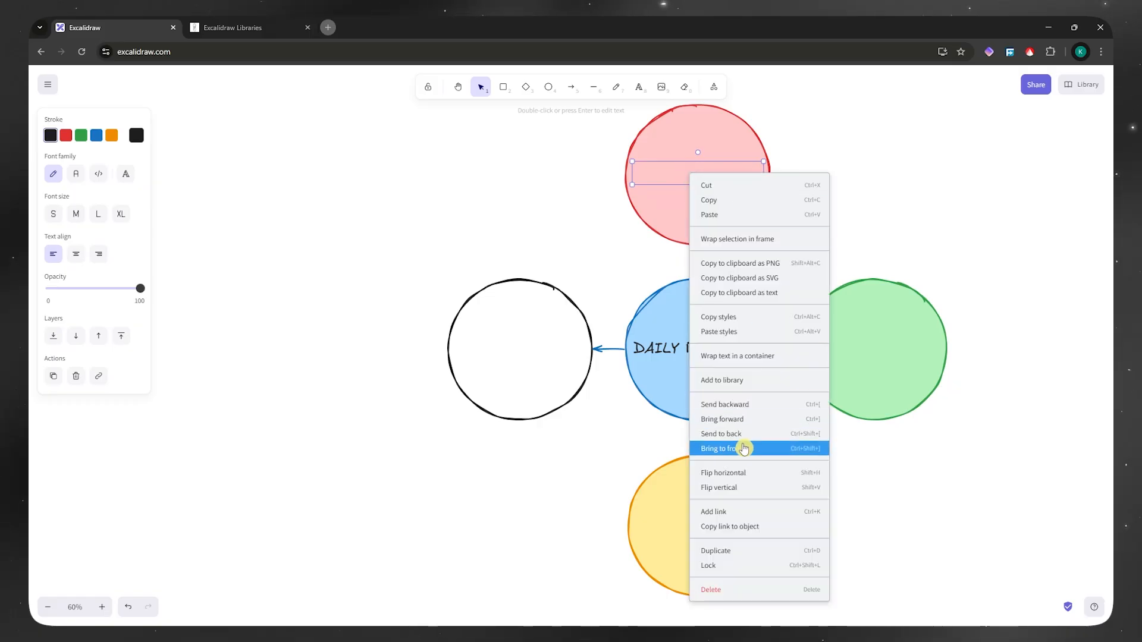
left_click(711, 450)
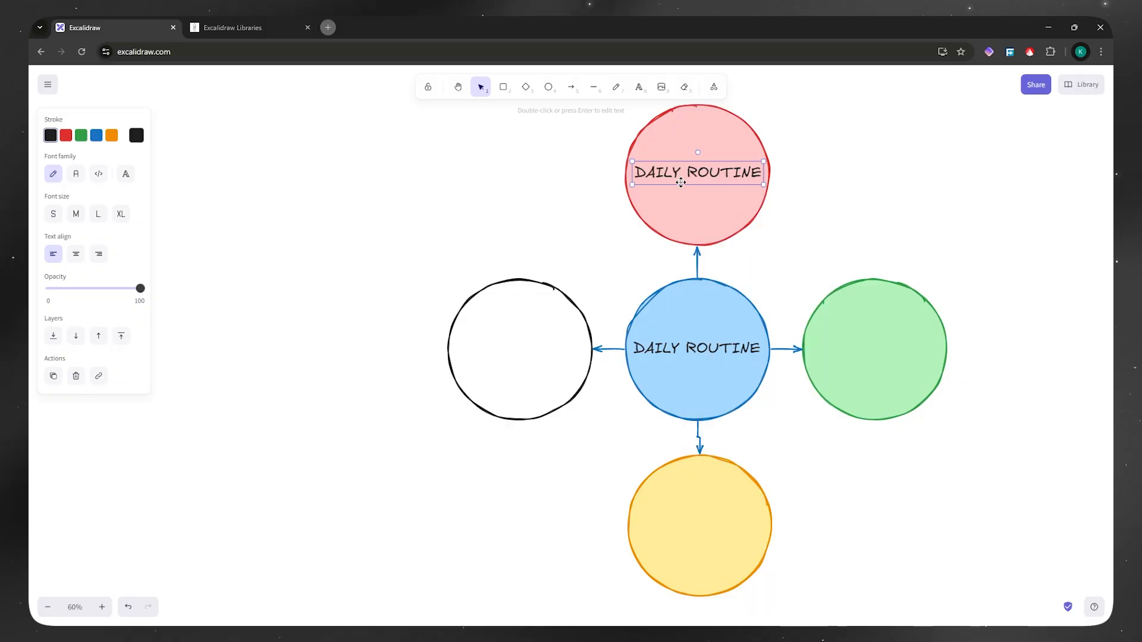
left_click_drag(702, 172, 527, 351)
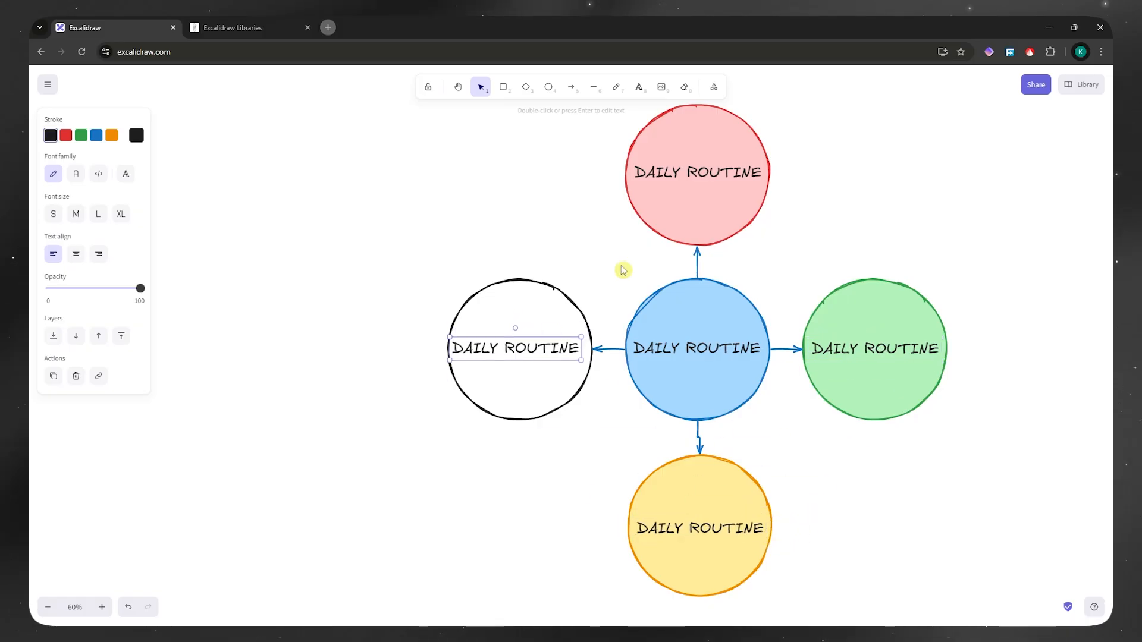
Change the red circle's label to CHORES and the green circle's label to WORK, centring both in their circles.
double_click(698, 176)
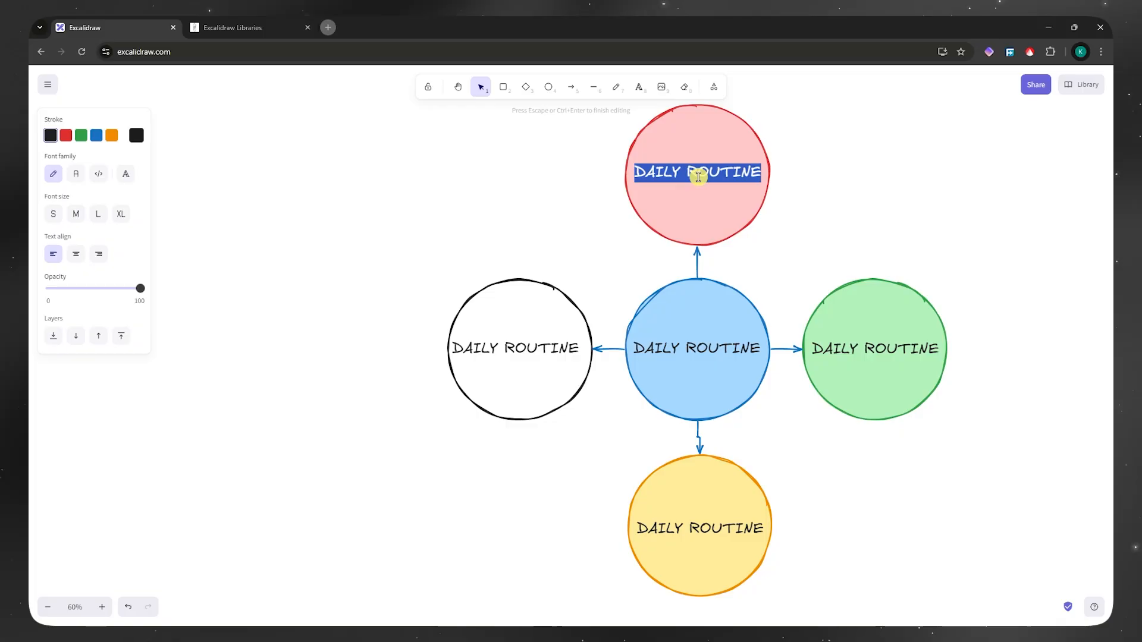
type("CHORES")
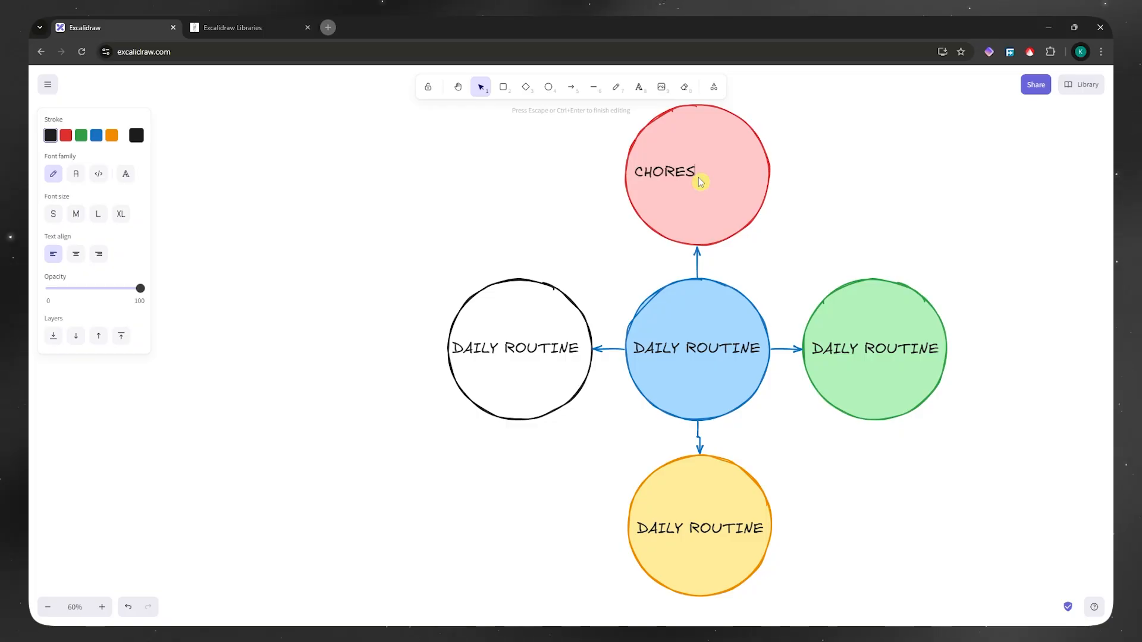
key("Escape")
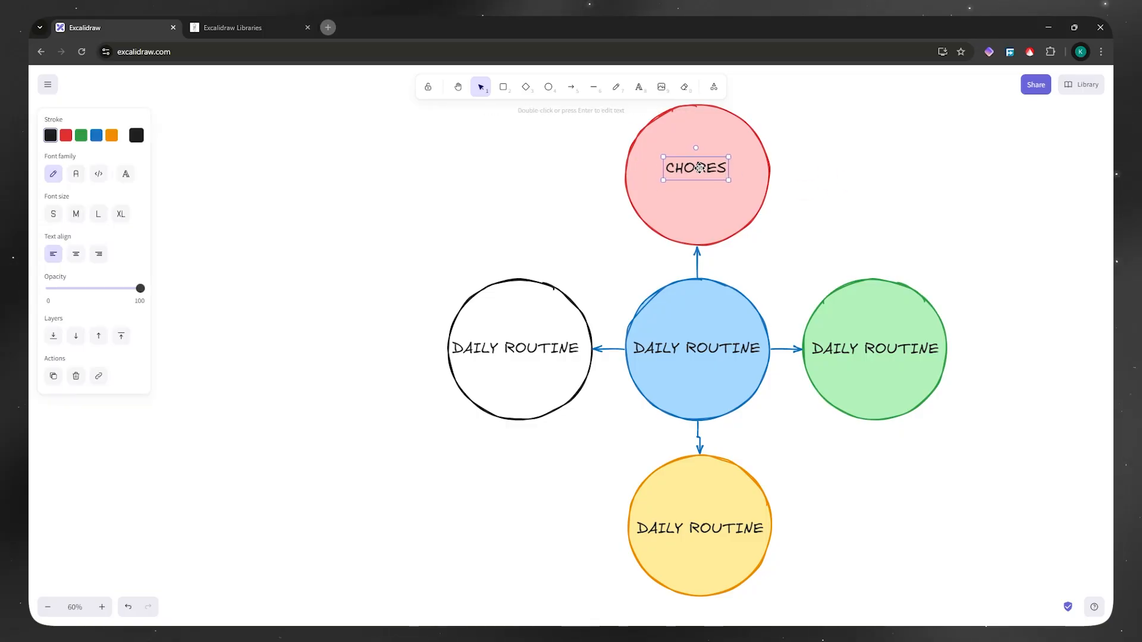
double_click(897, 347)
type("WORK")
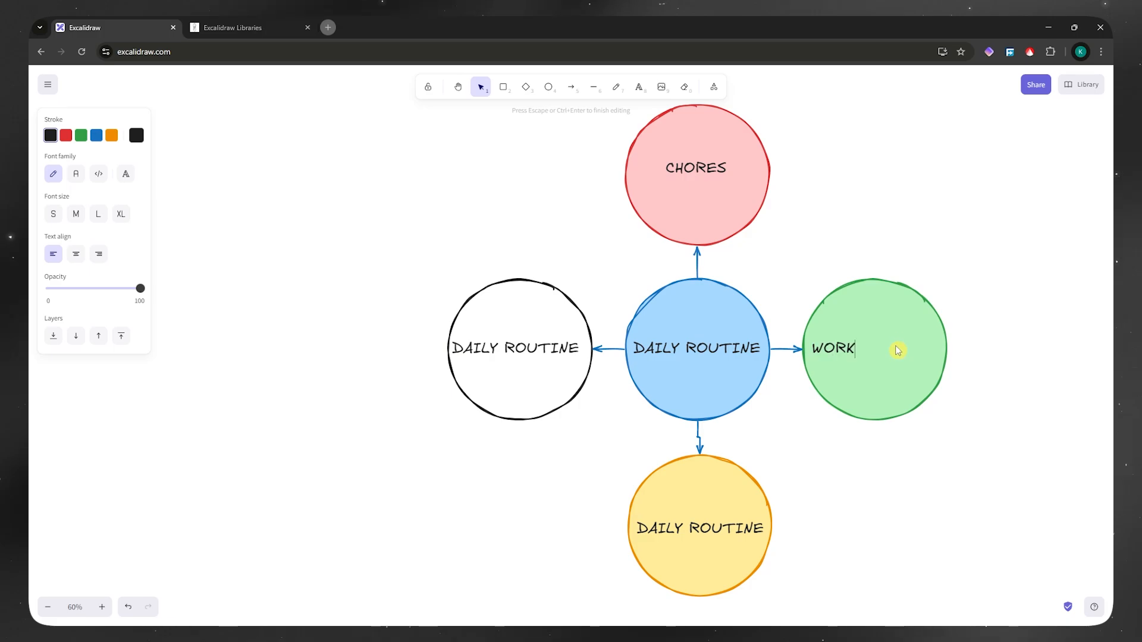
key("Escape")
Change the yellow circle's label to WORKOUT and centre it, and change the black-outlined circle's label to NIGHT ROUTINE.
double_click(663, 531)
type("WORKOUT")
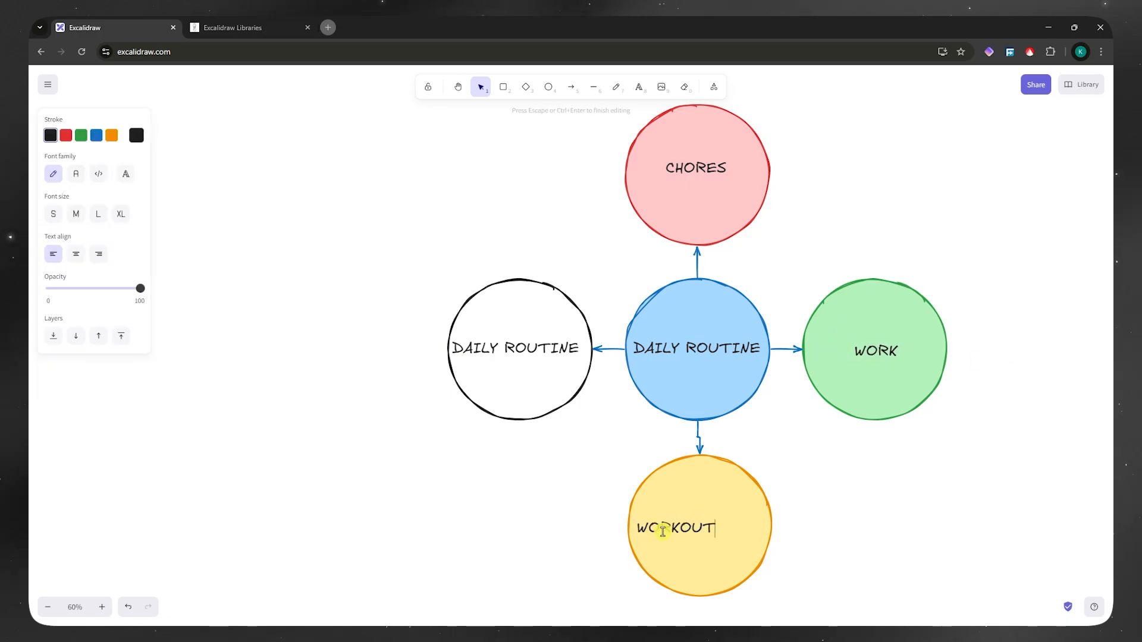
key("Escape")
double_click(521, 350)
type("NIGHT")
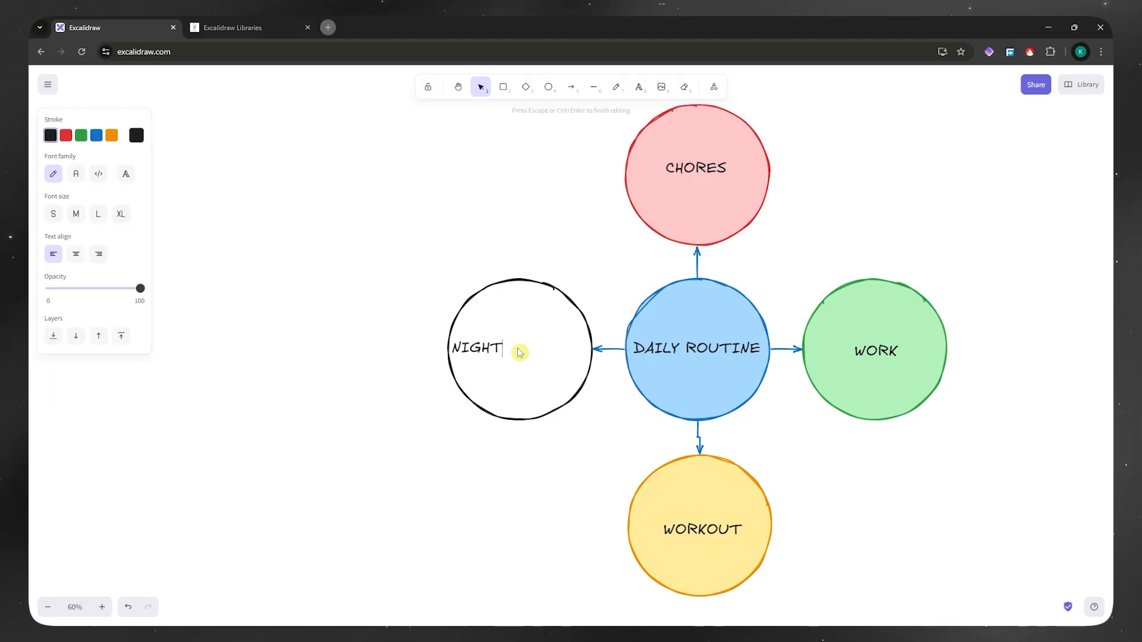
type(" ROUTINE")
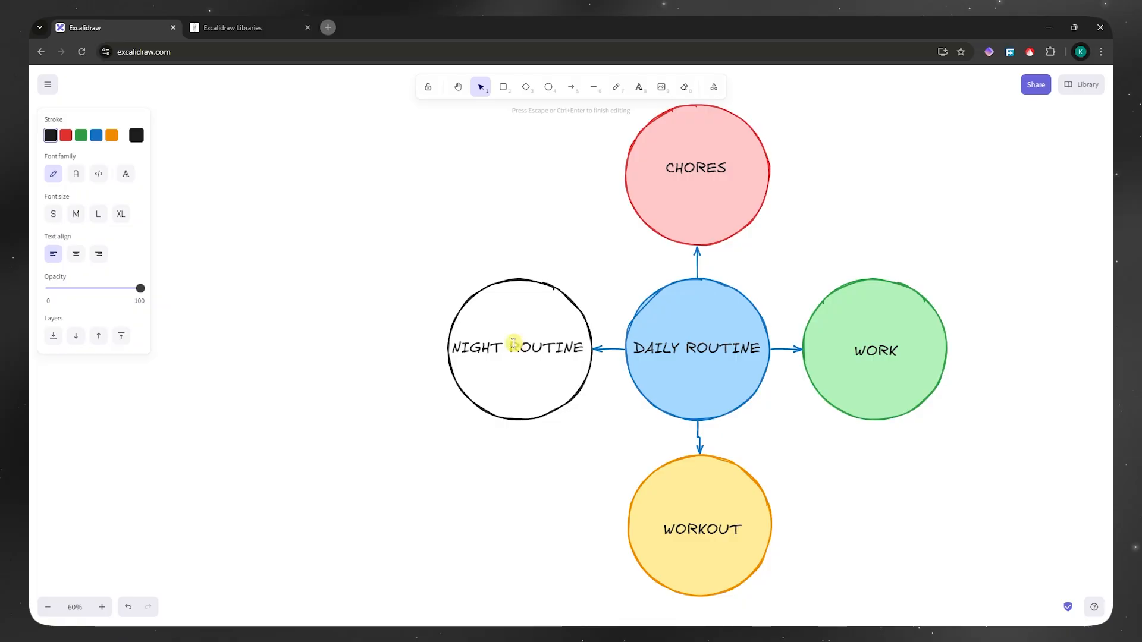
left_click(922, 205)
Look over the labelled flowchart circles around DAILY ROUTINE, including the WORKOUT circle.
scroll(684, 274, "down", 5)
scroll(724, 311, "up", 5)
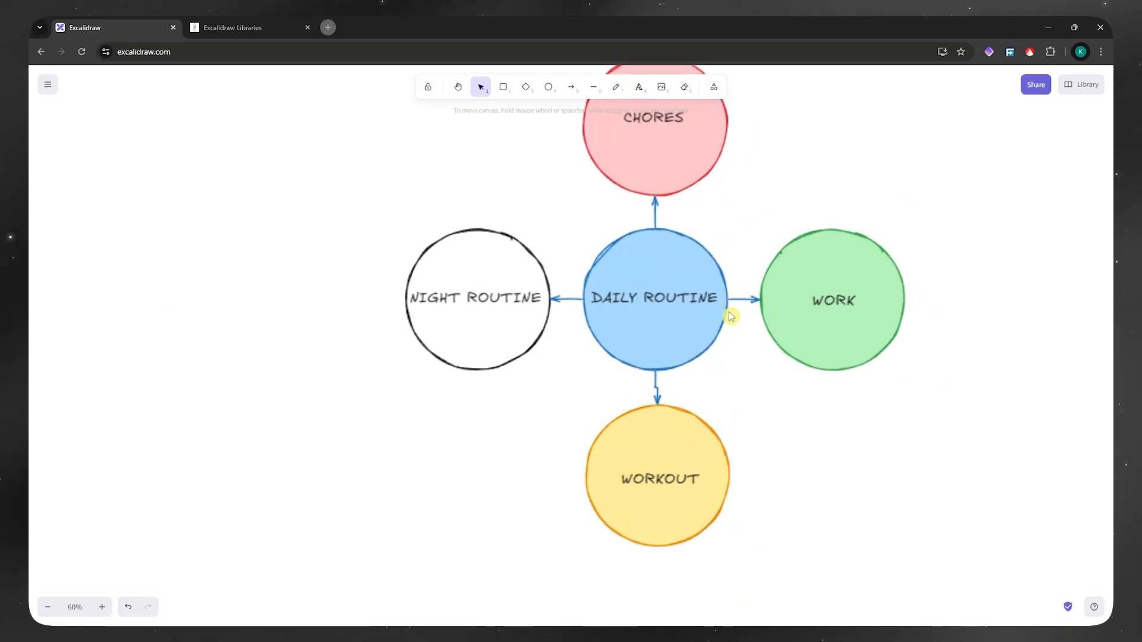
left_click_drag(779, 161, 723, 220)
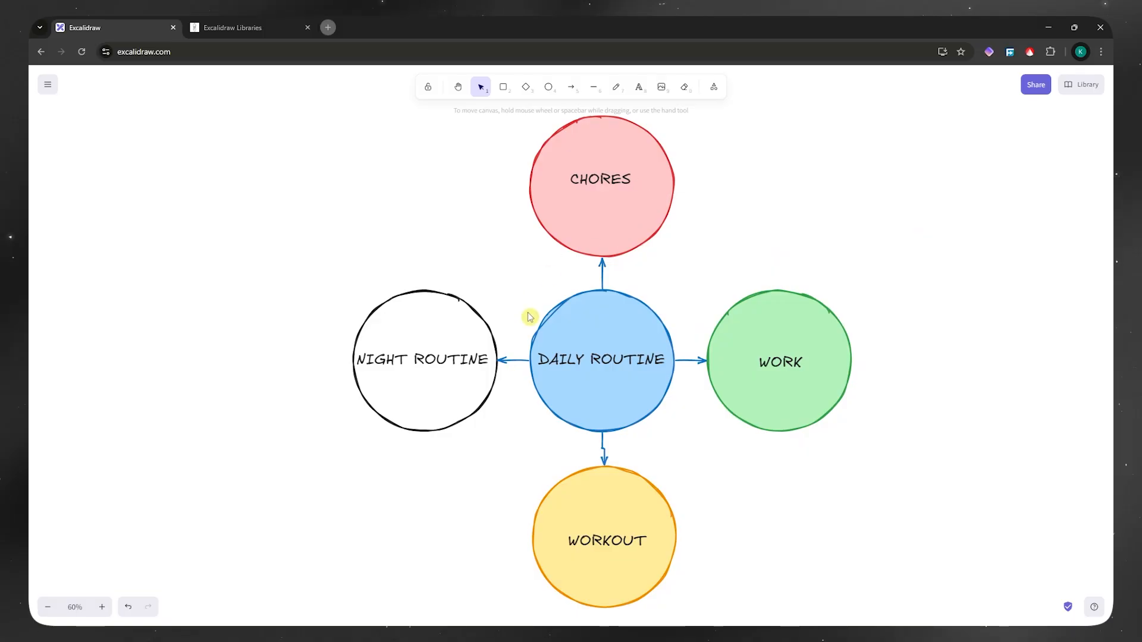
scroll(638, 513, "down", 2)
left_click(622, 480)
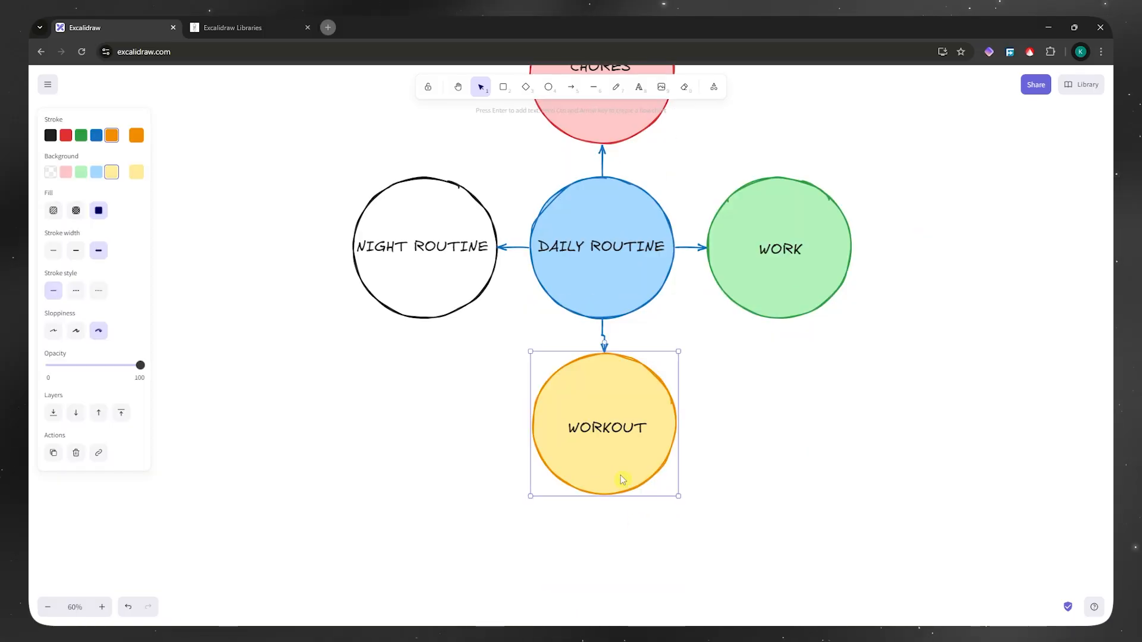
scroll(791, 322, "up", 1)
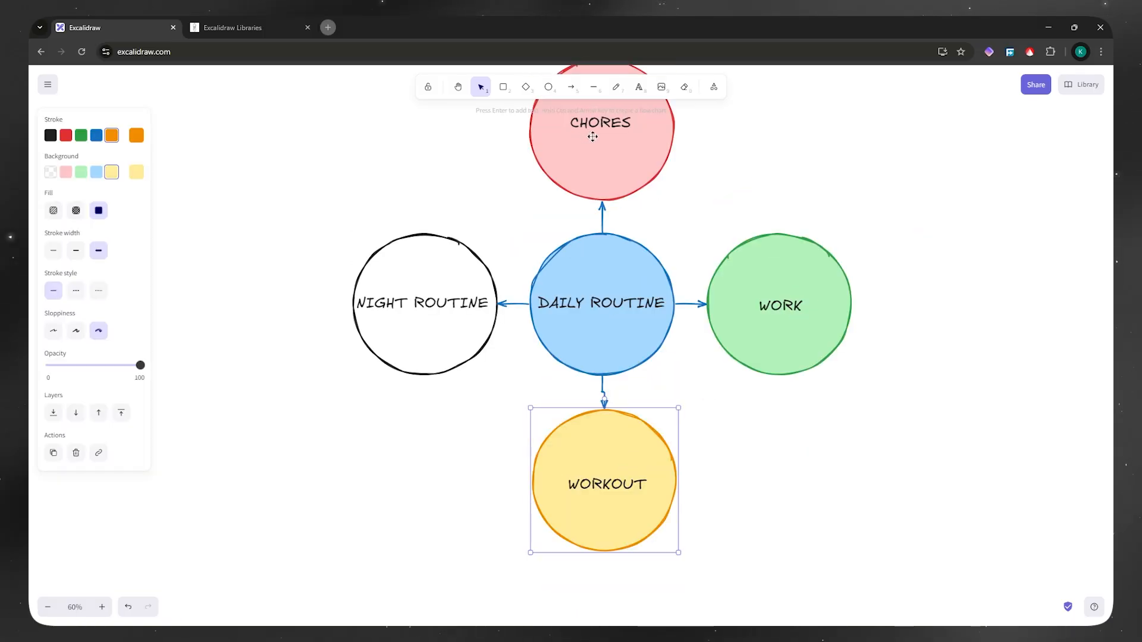
scroll(478, 327, "up", 1)
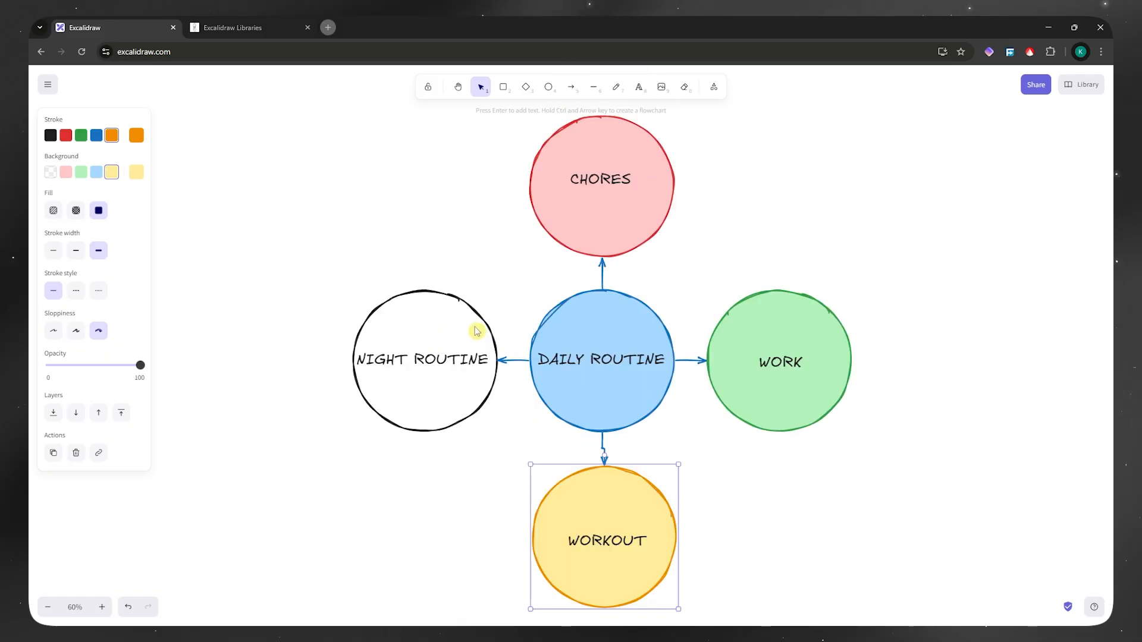
scroll(553, 274, "up", 1)
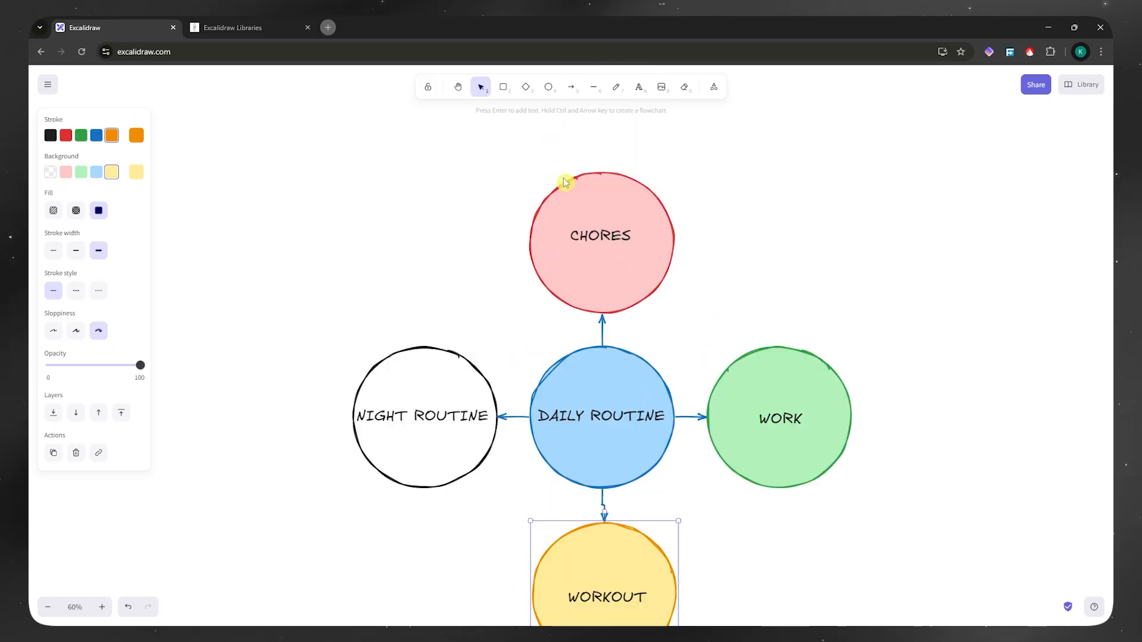
Select the CHORES circle and preview adding connected circles to it in different directions.
left_click(601, 187)
scroll(603, 205, "up", 1)
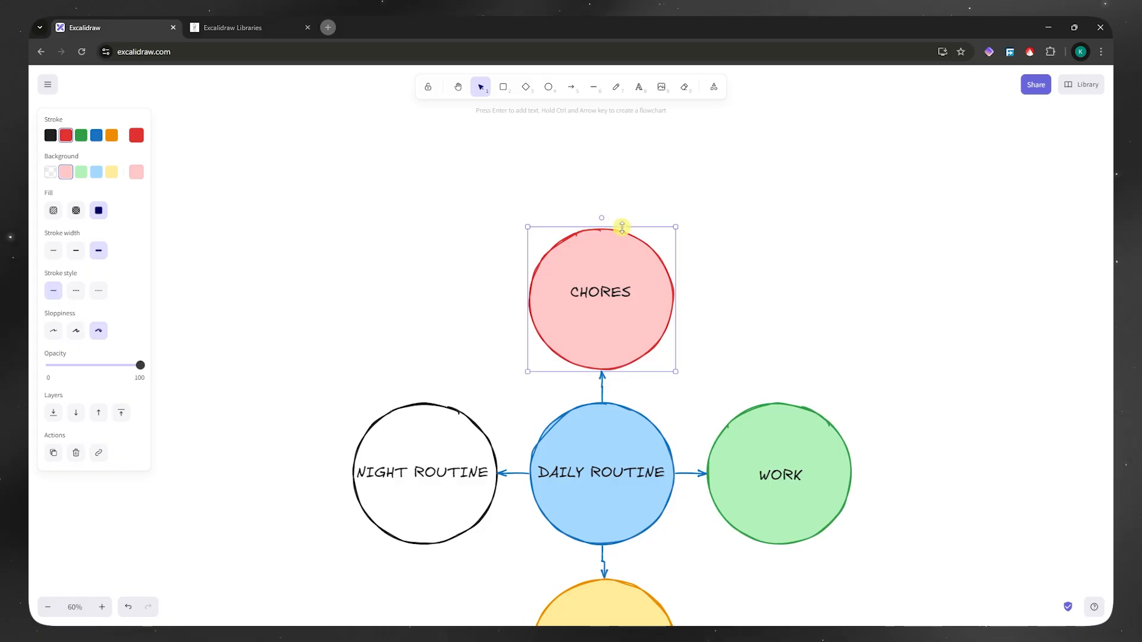
key("ctrl+Left")
key("ctrl+Up")
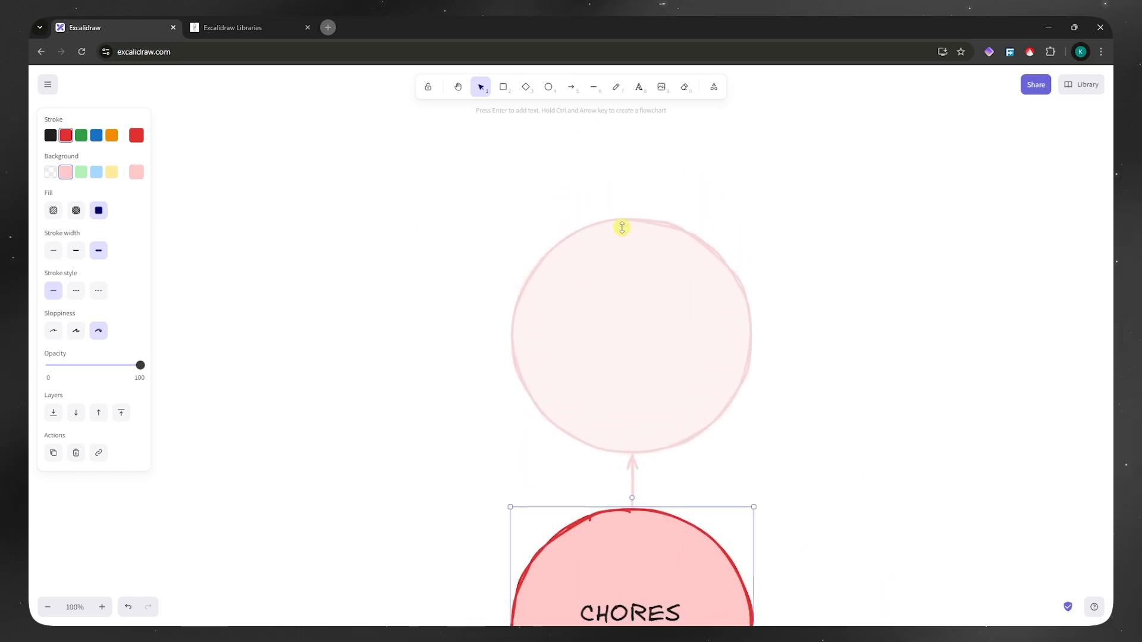
key("ctrl+Left")
key("ctrl+Right")
key("ctrl+Up")
key("ctrl+Down")
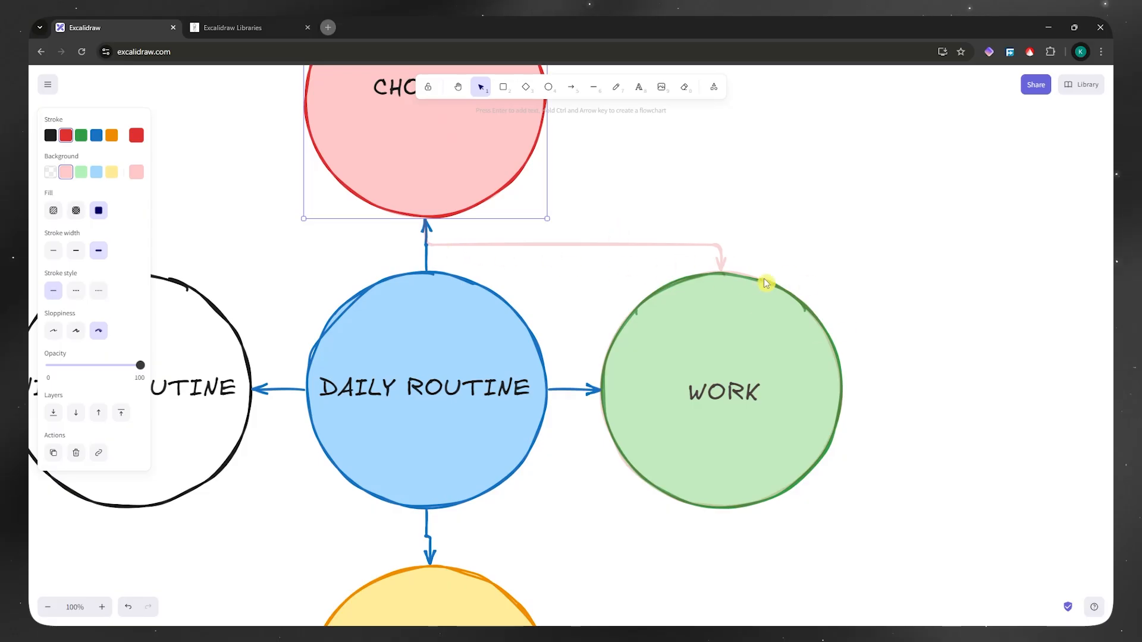
scroll(631, 303, "down", 3)
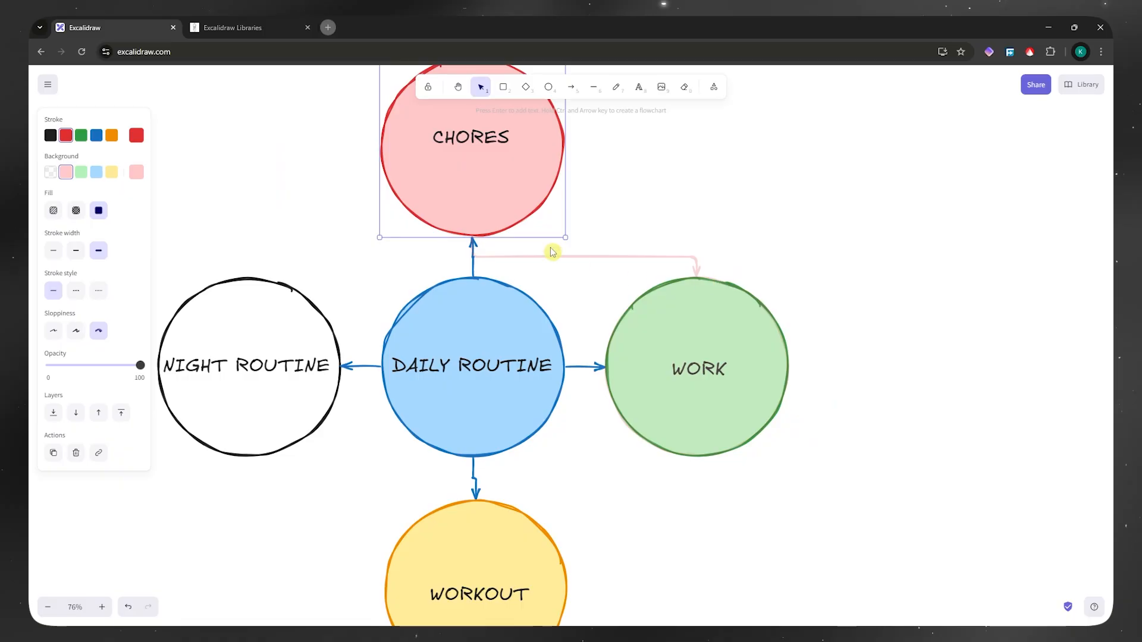
key("ctrl+Left")
key("ctrl+Up")
key("ctrl+Down")
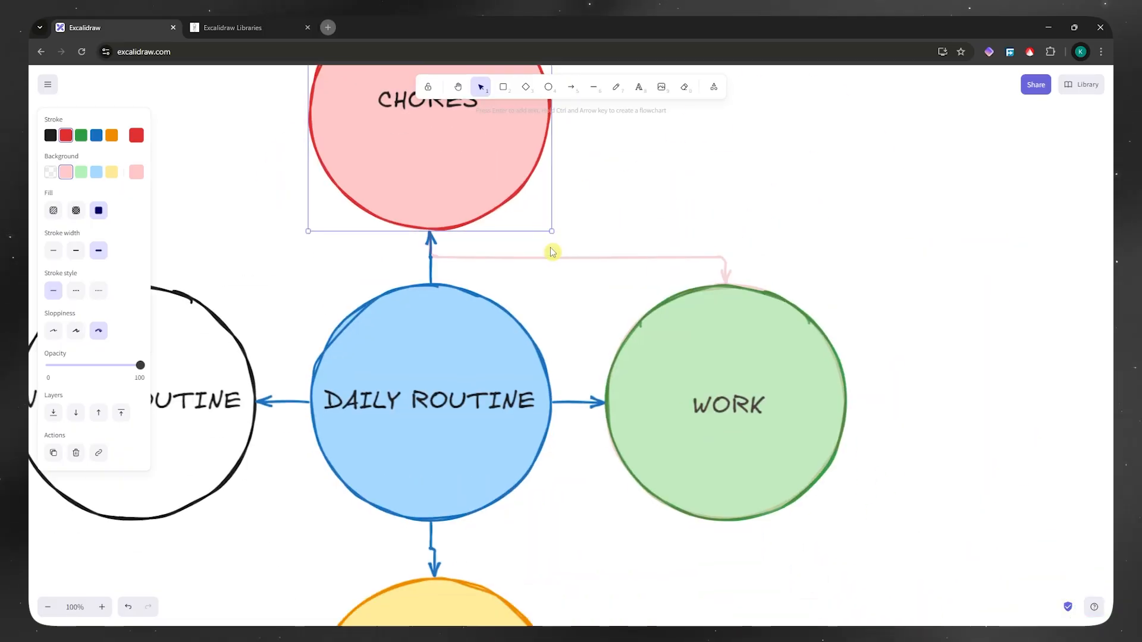
key("ctrl+Up")
key("ctrl+Left")
key("ctrl+Right")
Branch four connected circles upward from the CHORES circle.
key("ctrl+Up")
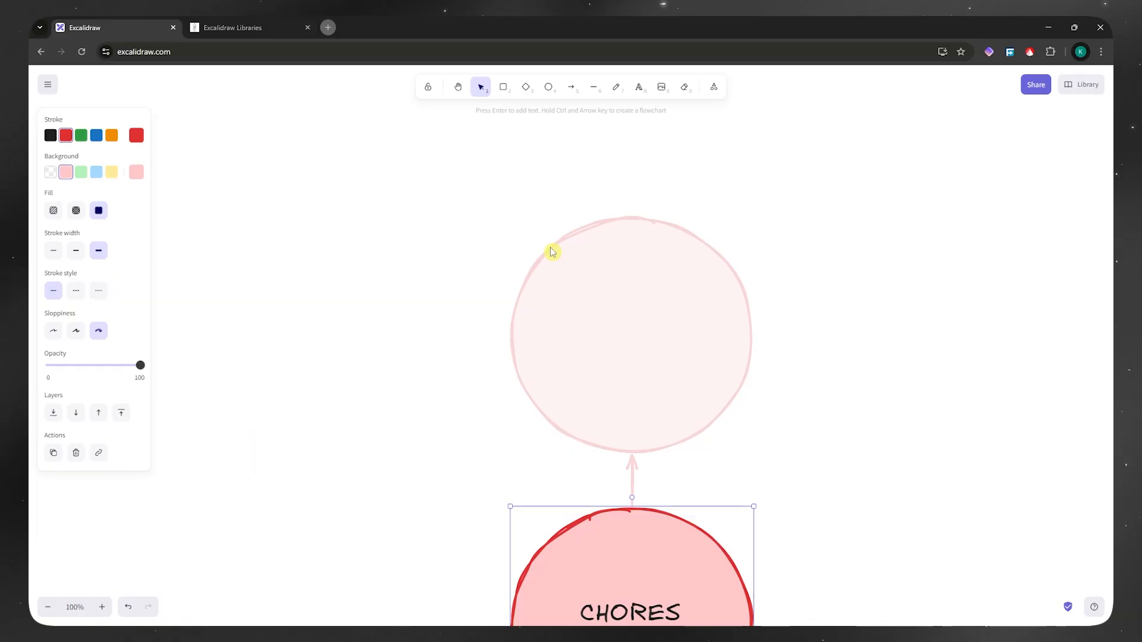
key("ctrl+Up")
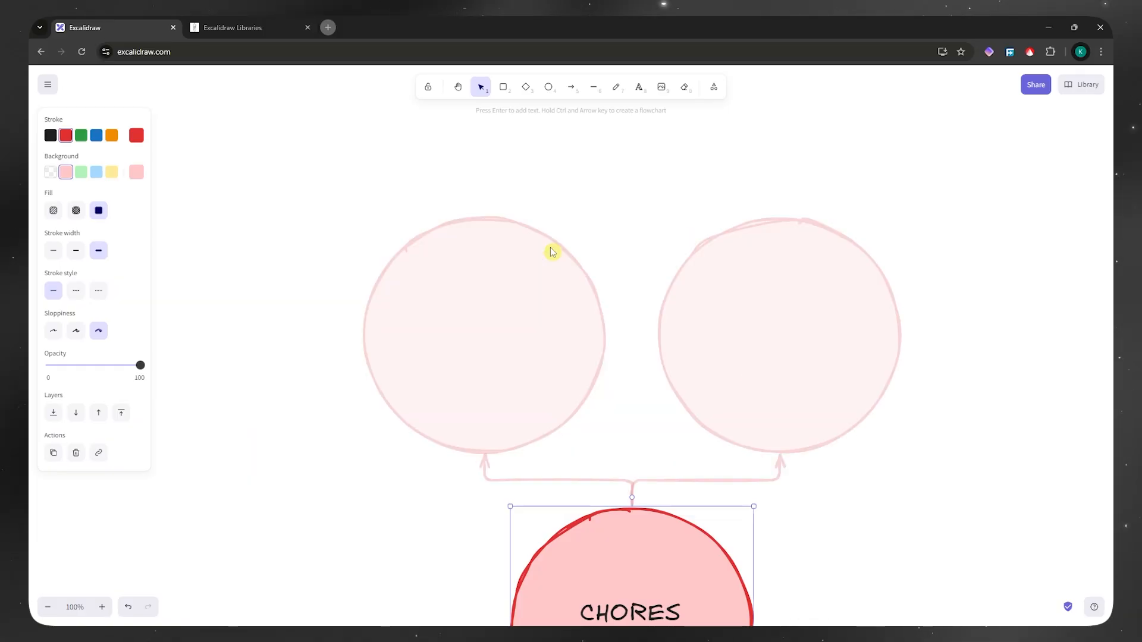
key("ctrl+Up")
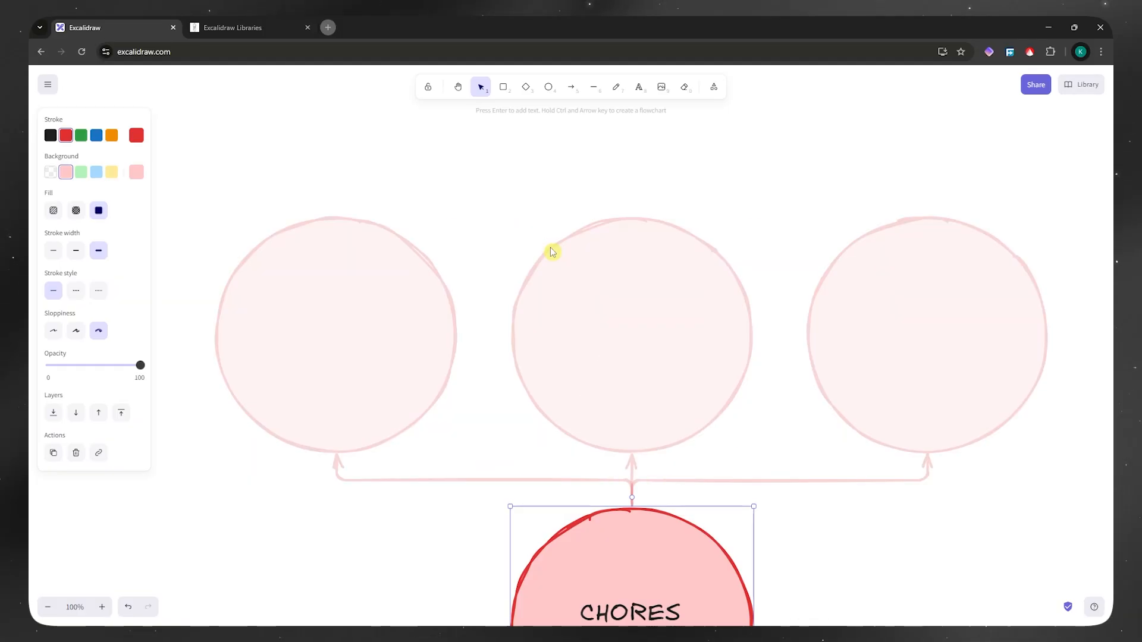
key("ctrl+Up")
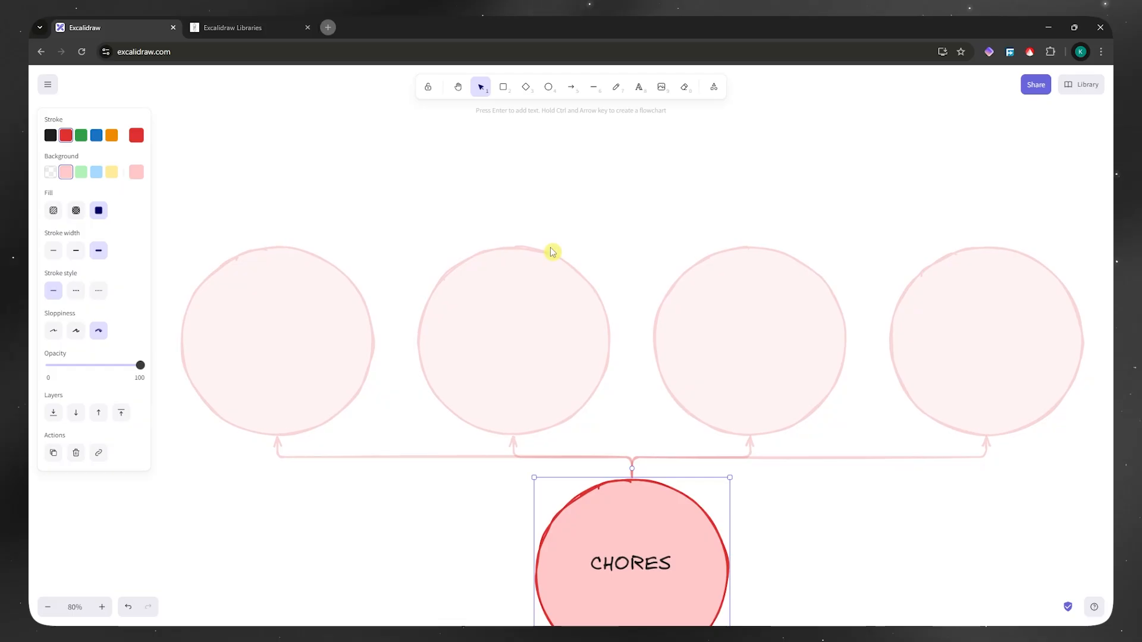
scroll(701, 357, "down", 6)
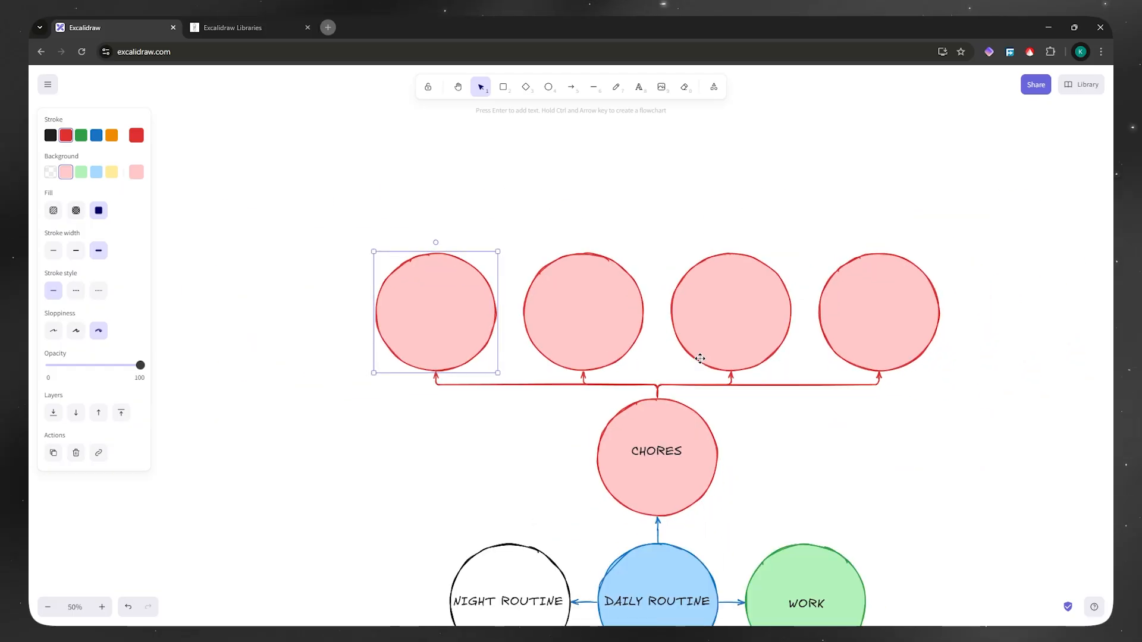
scroll(673, 345, "down", 3)
scroll(714, 370, "up", 3)
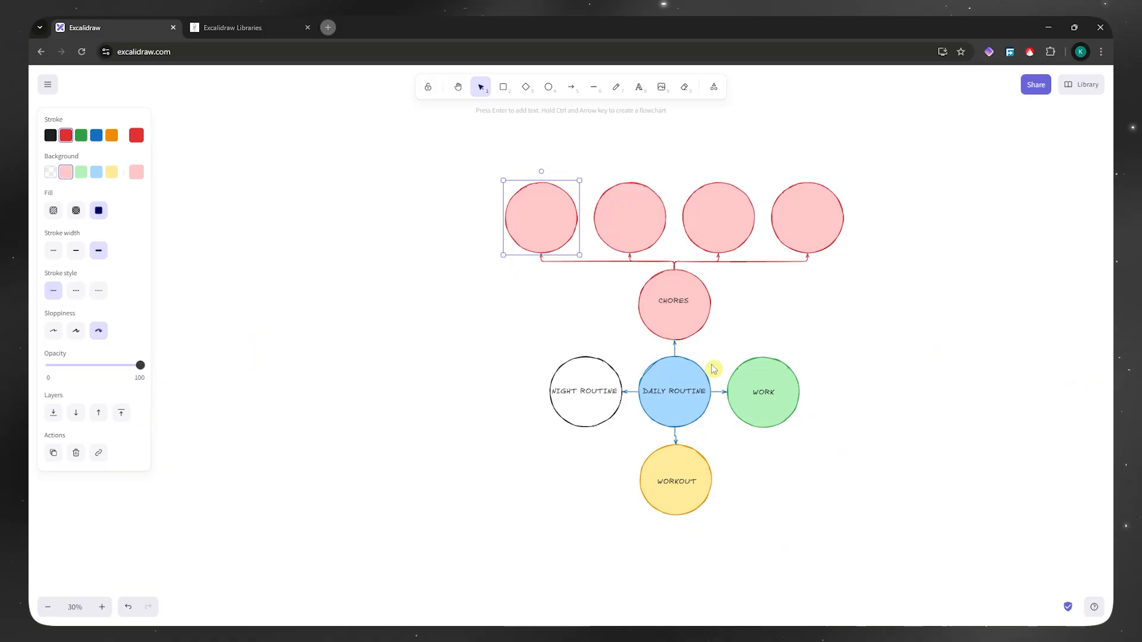
Delete the red circle behind the CHORES label, leaving its branches in place.
scroll(713, 370, "up", 5)
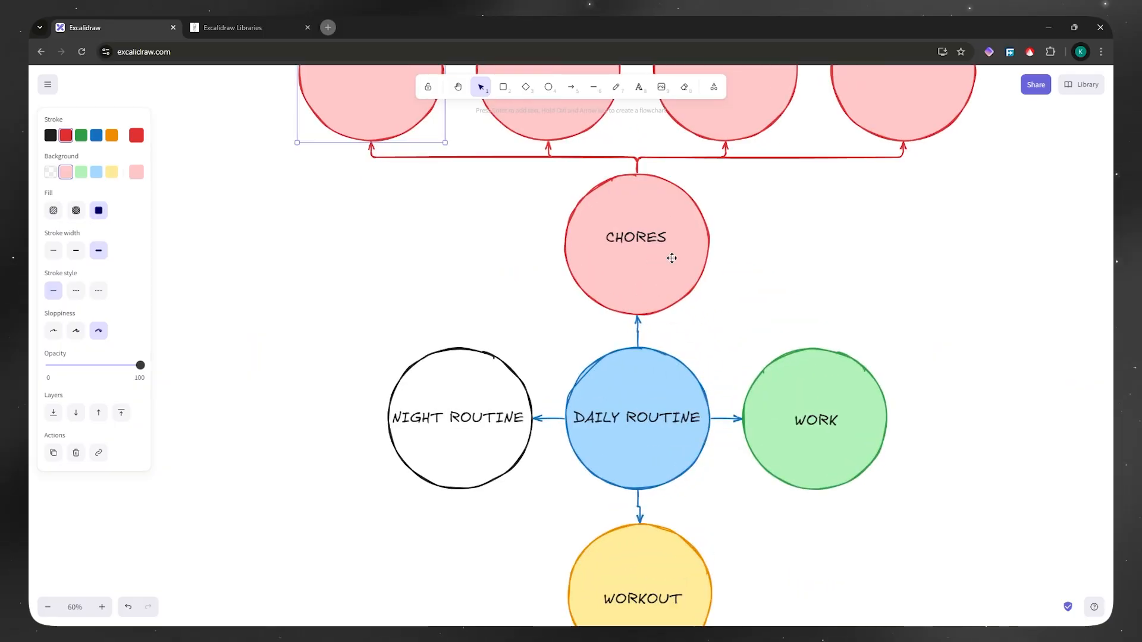
left_click(648, 187)
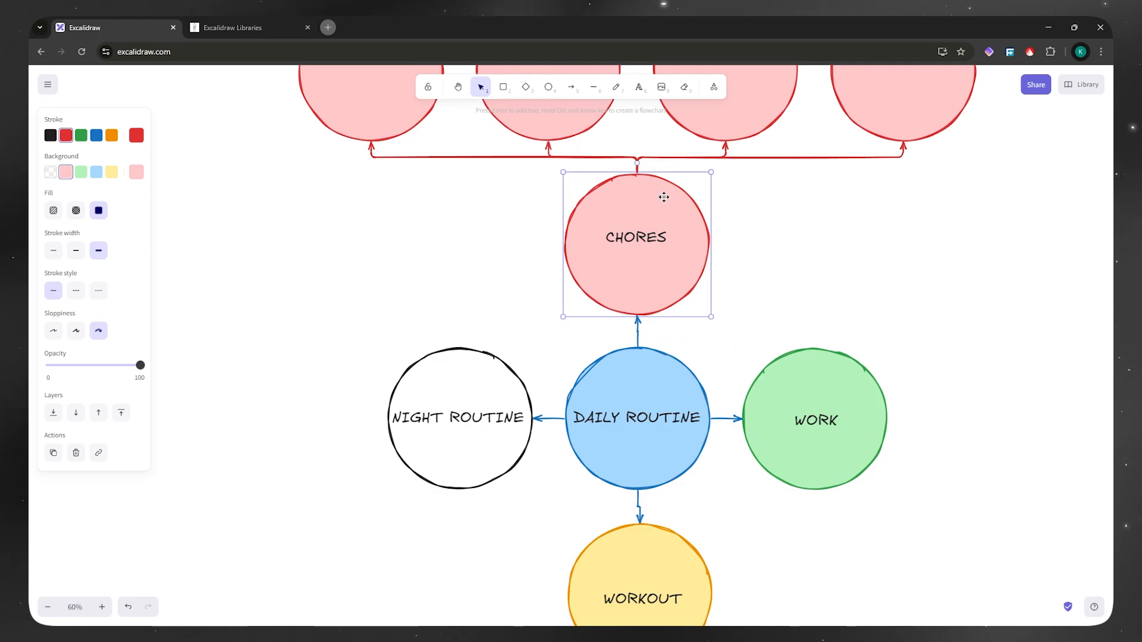
key("Delete")
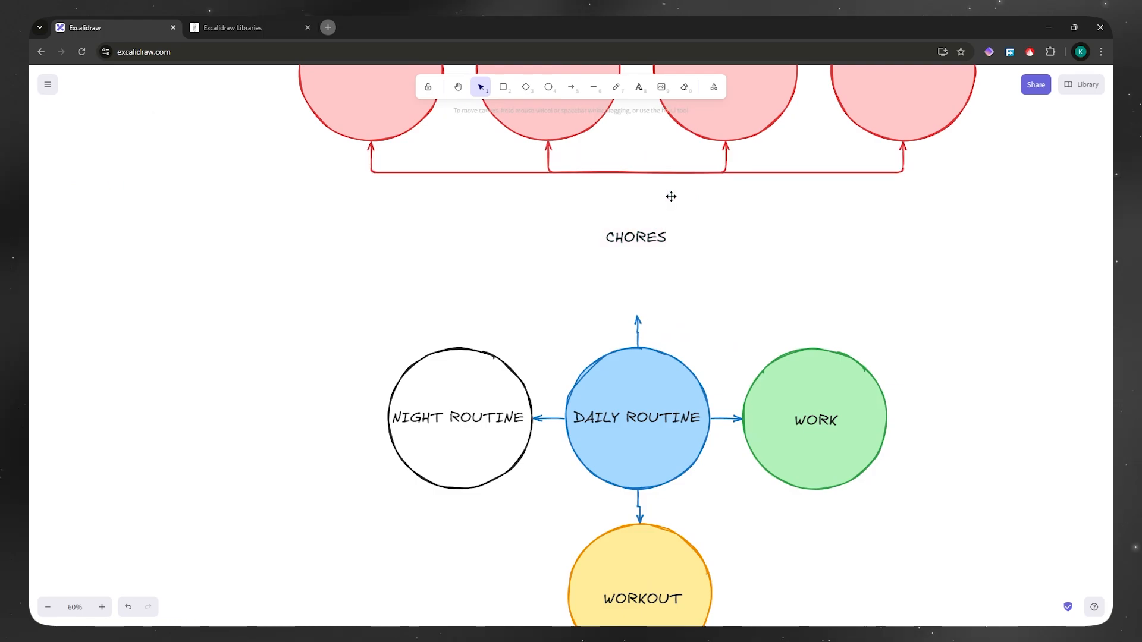
Draw a diamond with a red stroke and light red background, and place it where the CHORES circle was.
left_click(526, 87)
left_click_drag(773, 202, 614, 348)
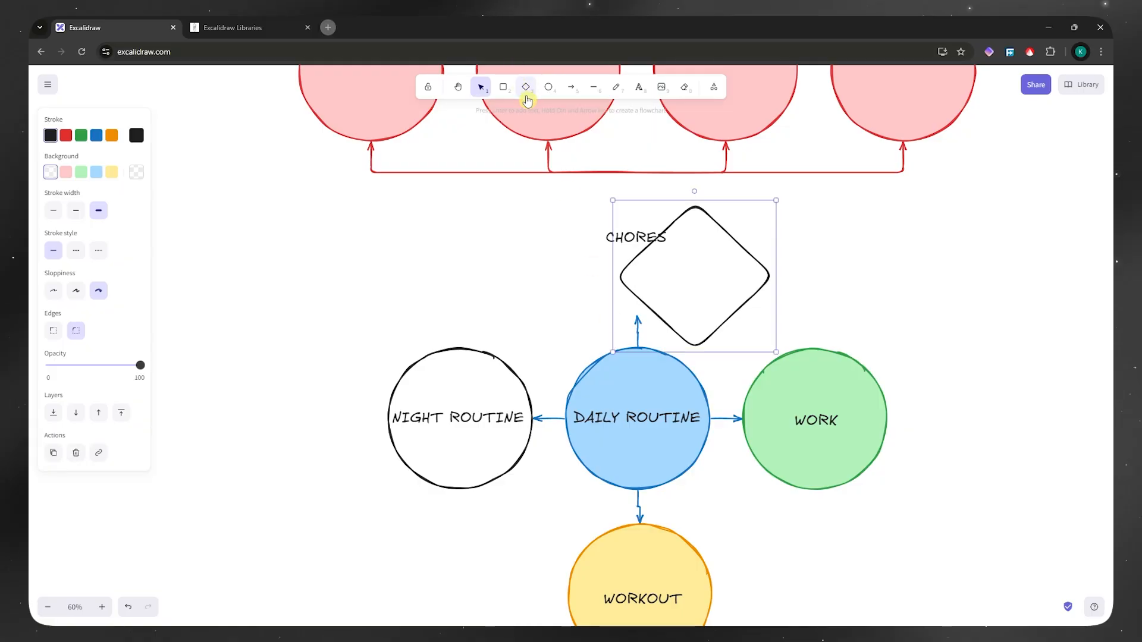
left_click_drag(718, 280, 764, 275)
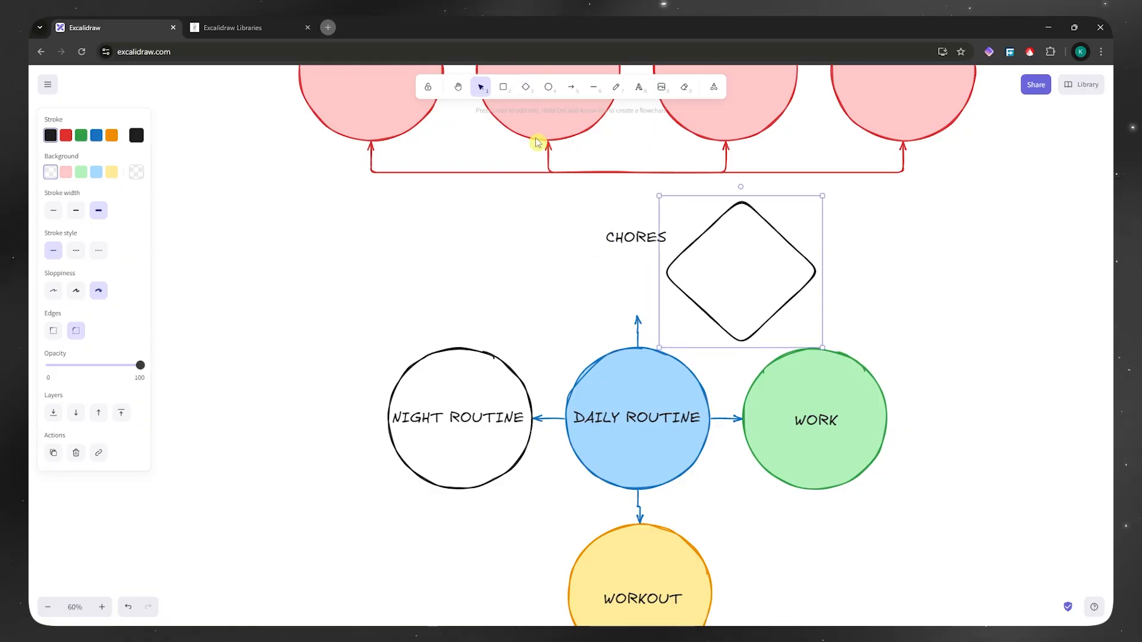
left_click(66, 135)
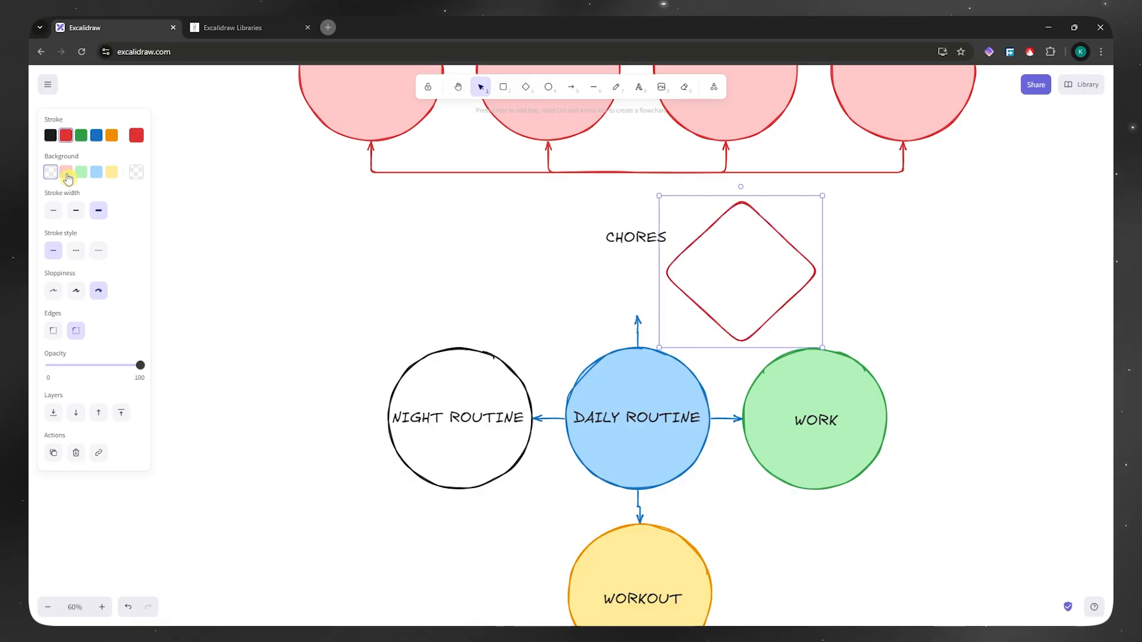
left_click(66, 172)
left_click_drag(746, 262, 636, 215)
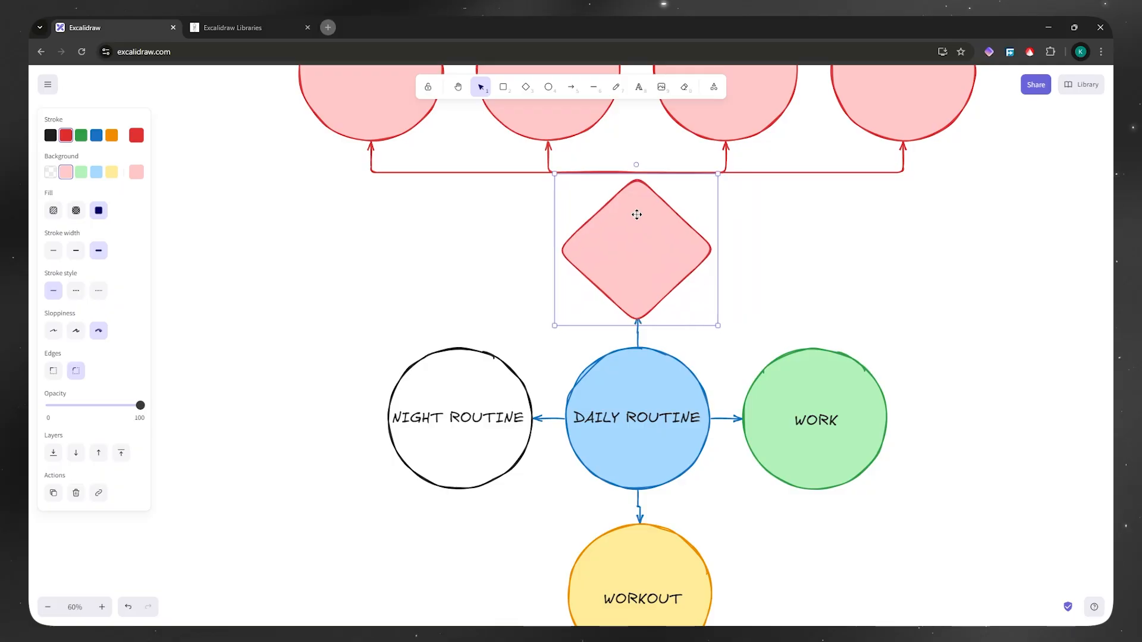
Nudge the diamond slightly and attach the head of the blue DAILY ROUTINE arrow to the diamond's lower corner.
left_click(638, 337)
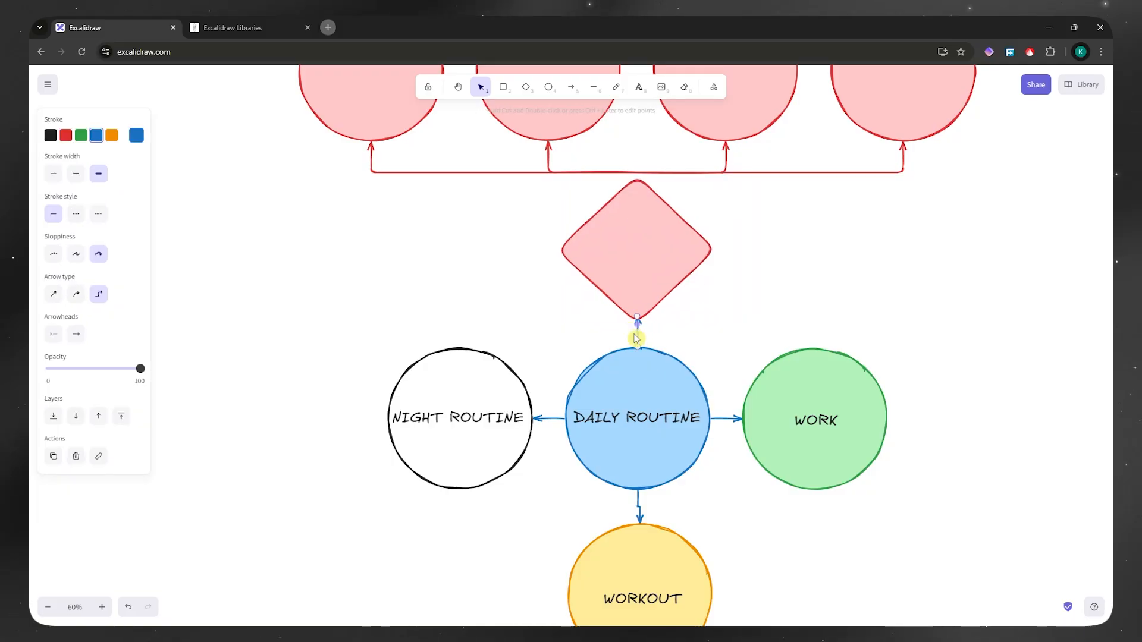
left_click(640, 238)
left_click_drag(648, 244, 648, 246)
left_click(638, 337)
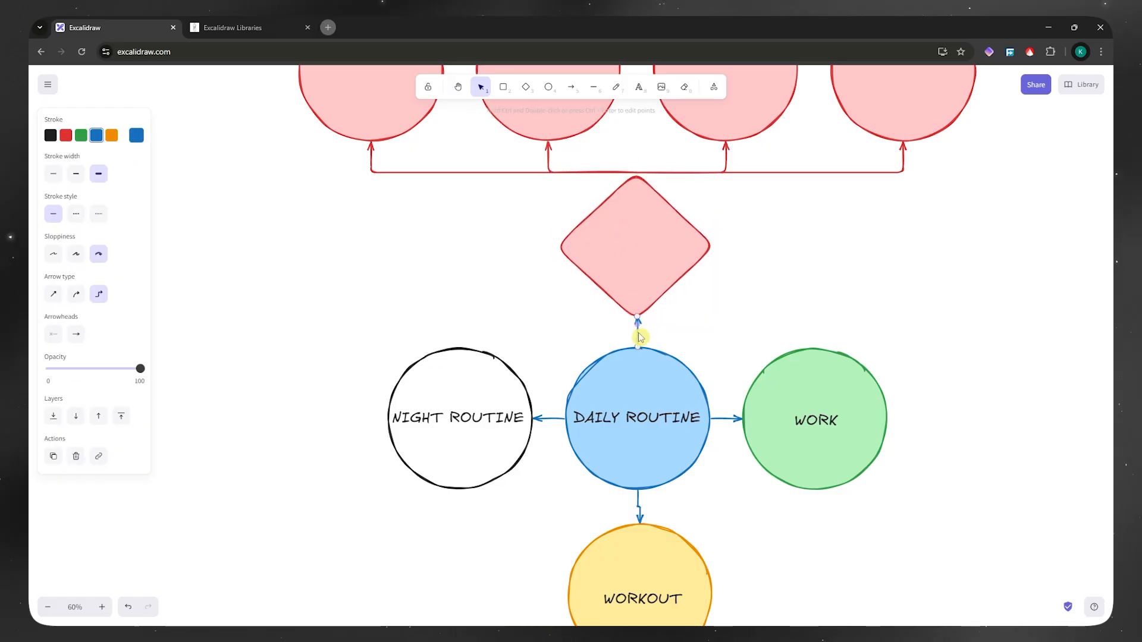
left_click_drag(638, 321, 637, 325)
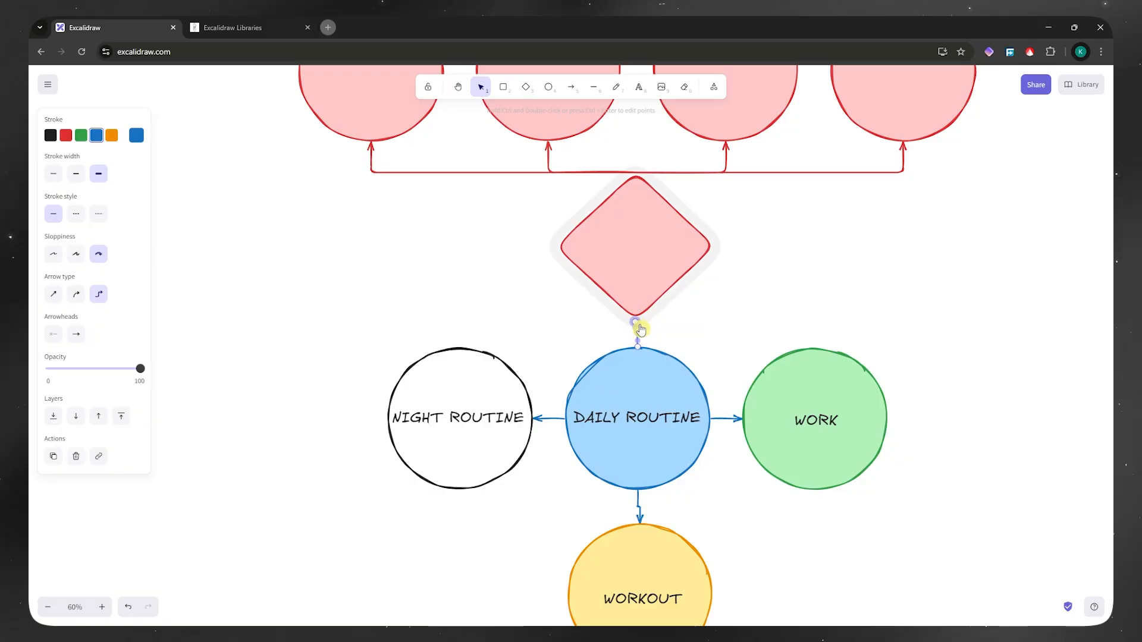
scroll(639, 329, "up", 10)
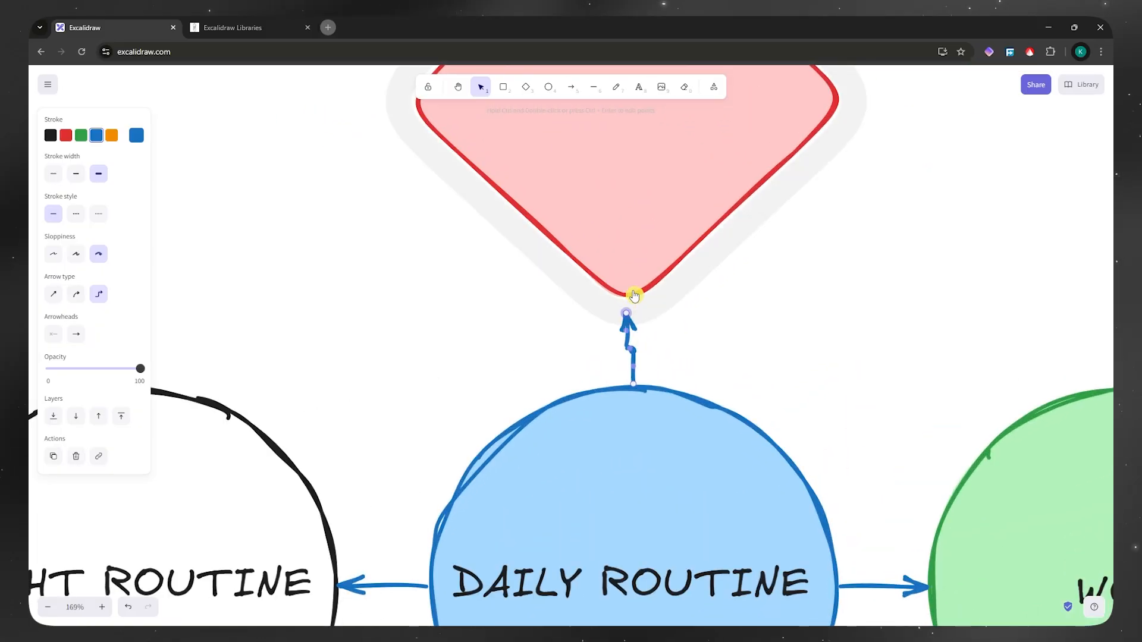
left_click(637, 170)
scroll(641, 309, "down", 4)
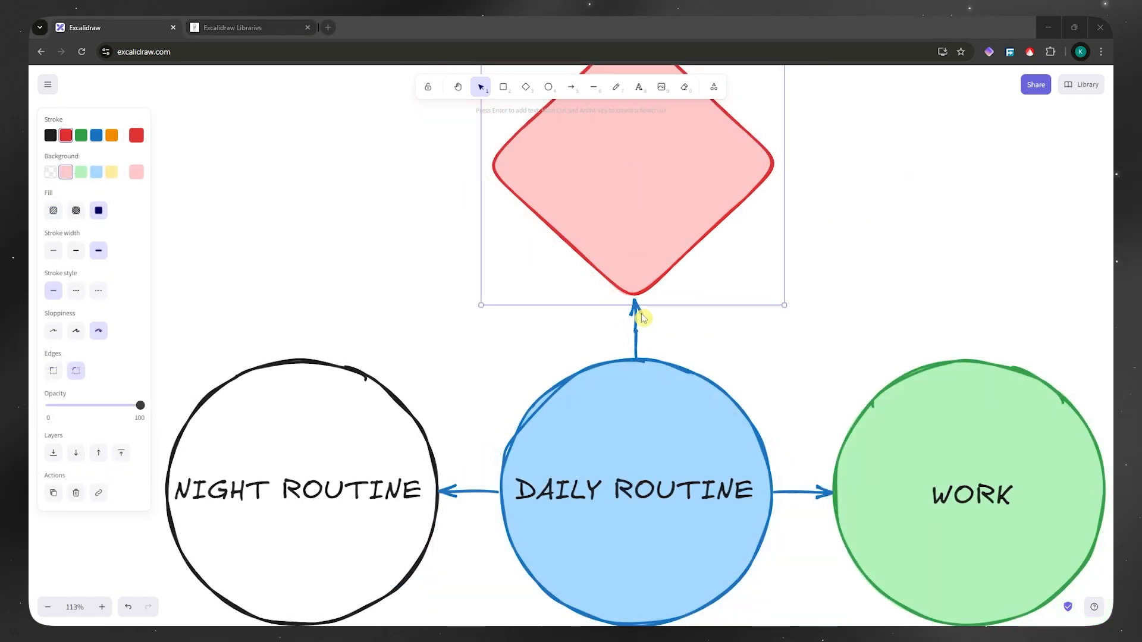
left_click(634, 315)
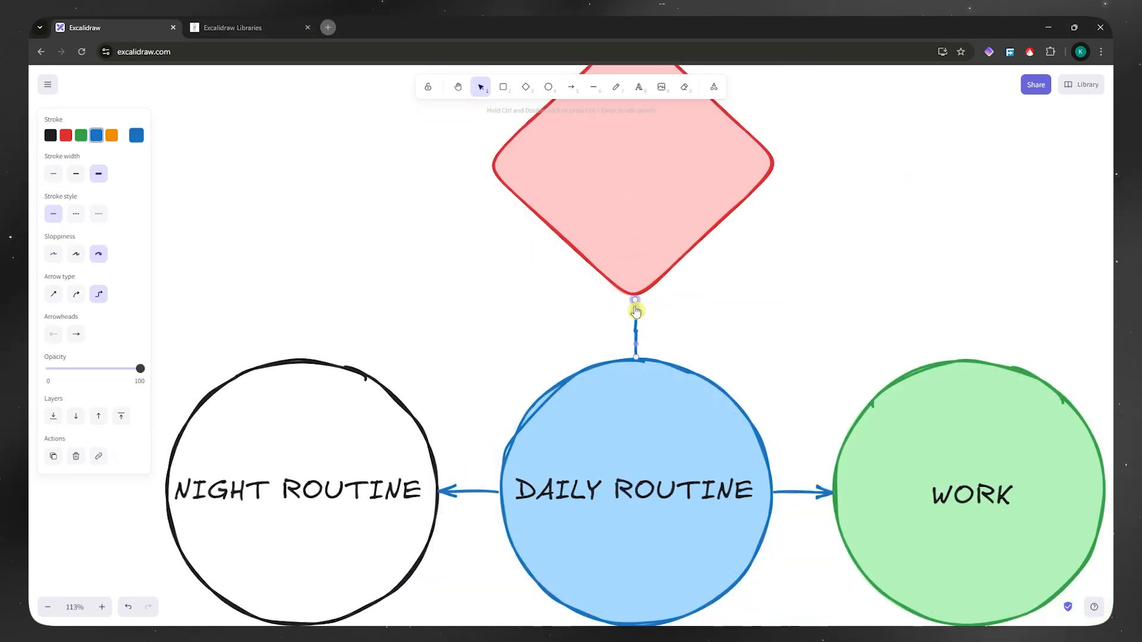
left_click_drag(635, 306, 636, 271)
left_click(790, 273)
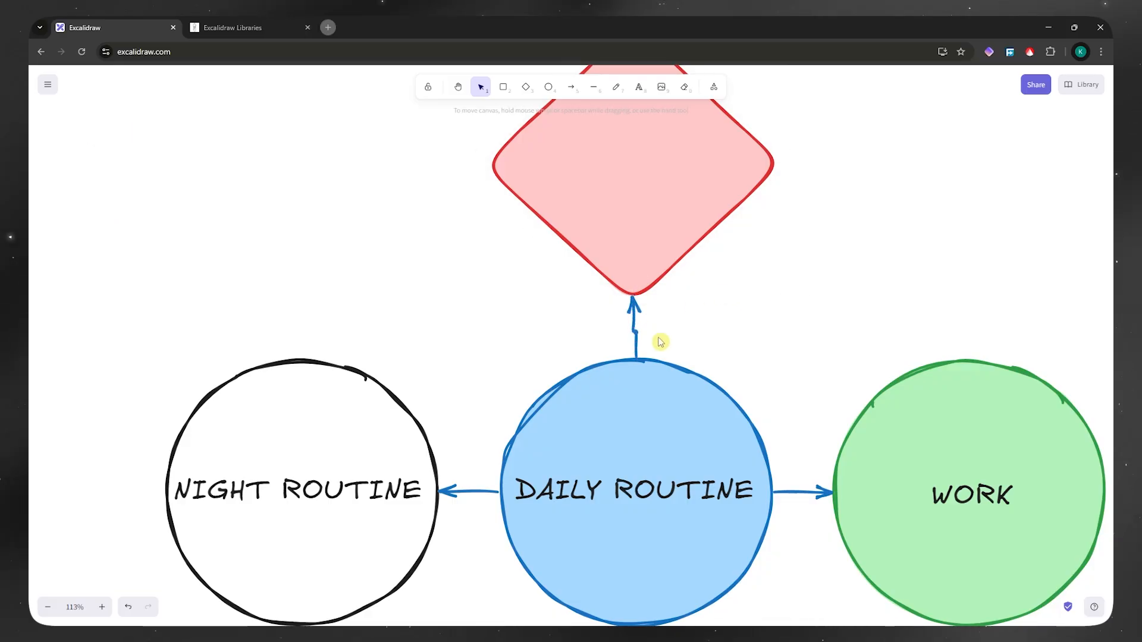
Insert the red elbow arrow from the personal library just above the WORK circle.
scroll(680, 336, "down", 10)
scroll(706, 324, "up", 1)
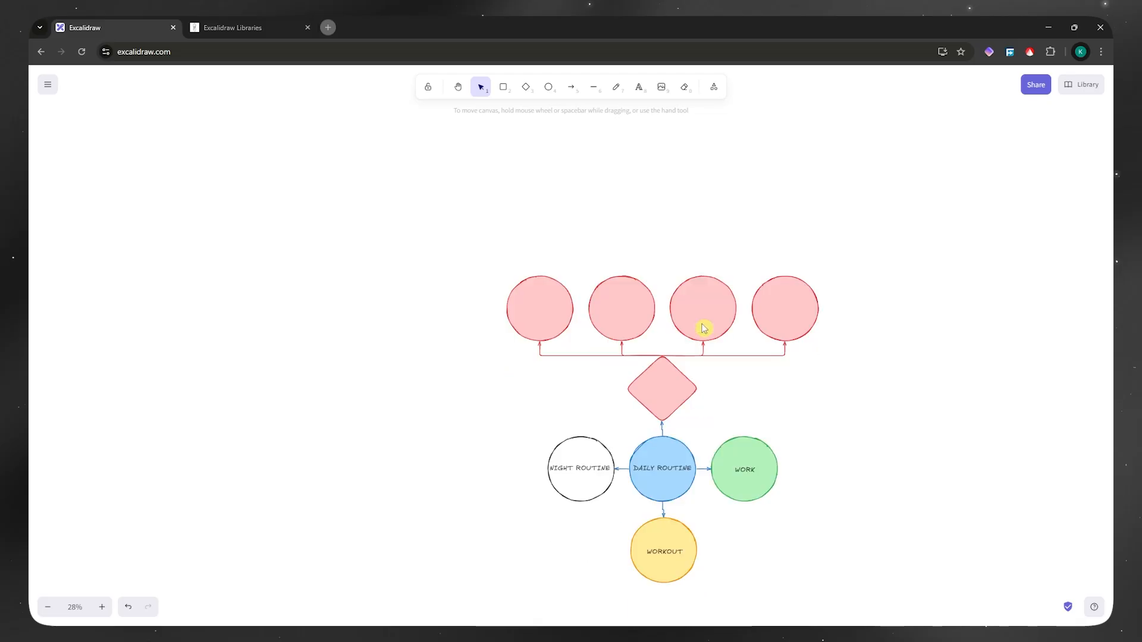
scroll(612, 269, "down", 2)
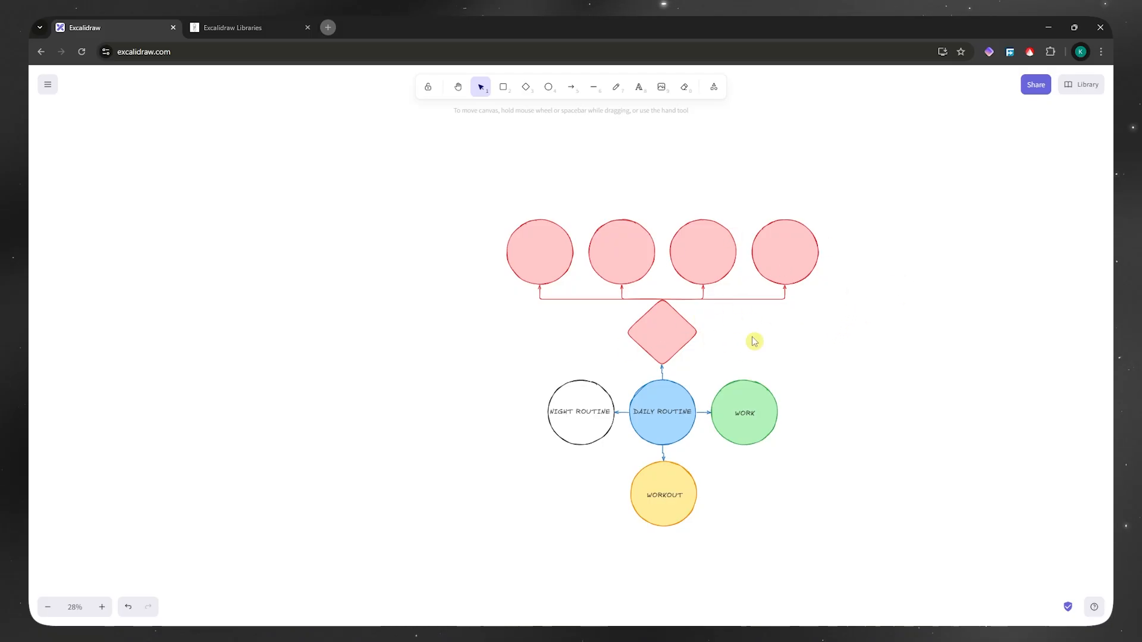
left_click(1086, 84)
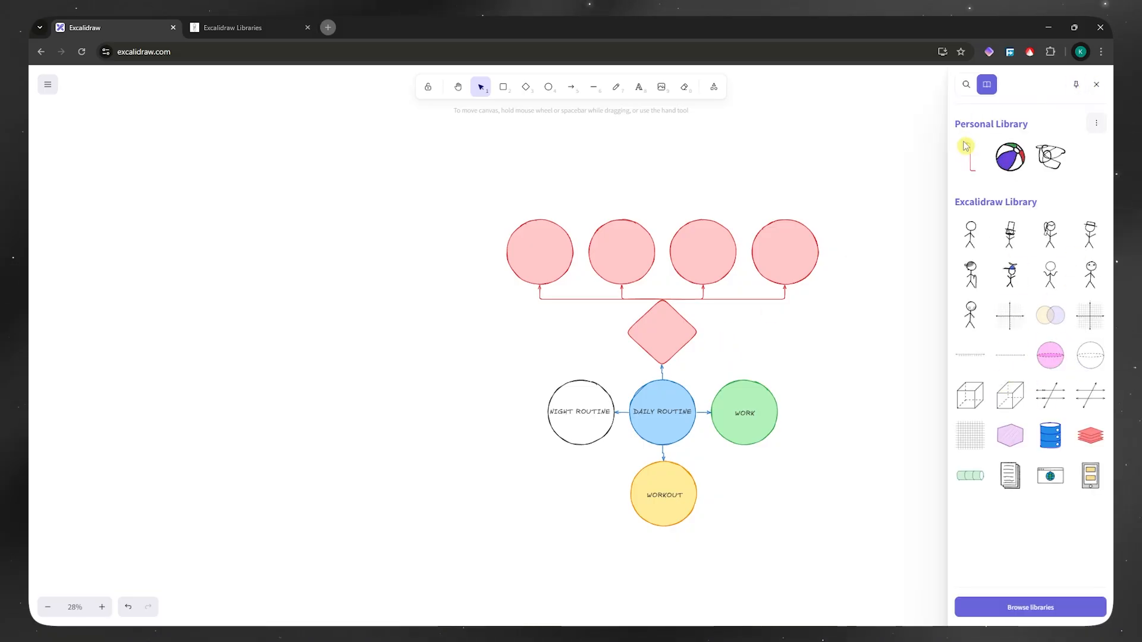
left_click_drag(970, 156, 740, 360)
scroll(760, 372, "down", 5)
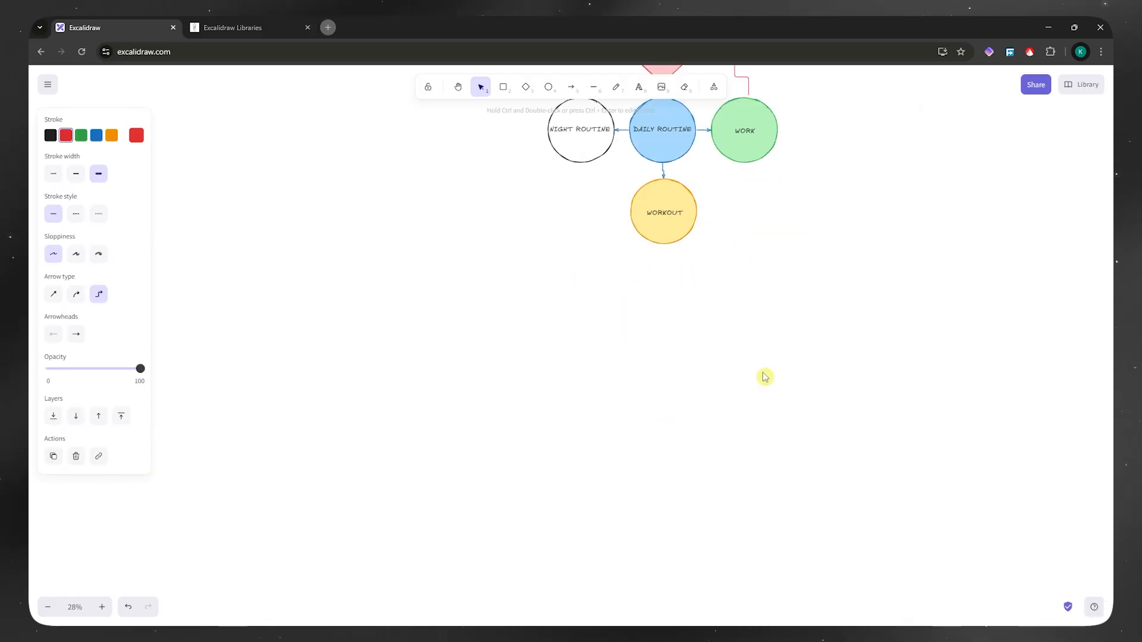
scroll(764, 297, "up", 3)
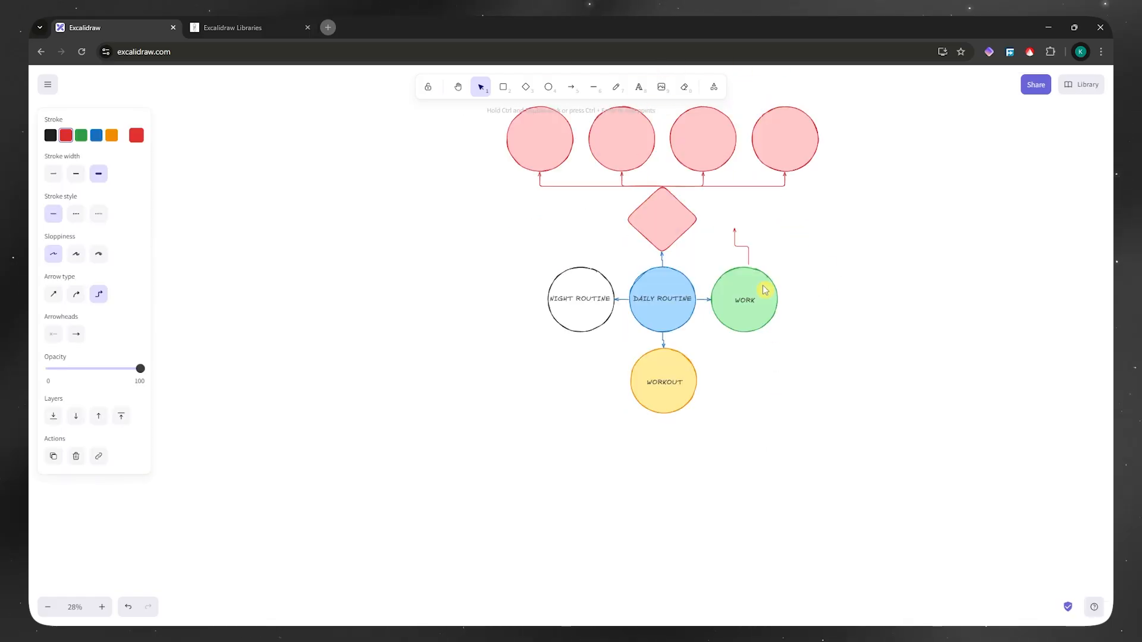
Attach the red elbow arrow's start to the top of the WORK circle and its head to the diamond's right corner.
left_click(741, 253)
scroll(776, 268, "up", 10)
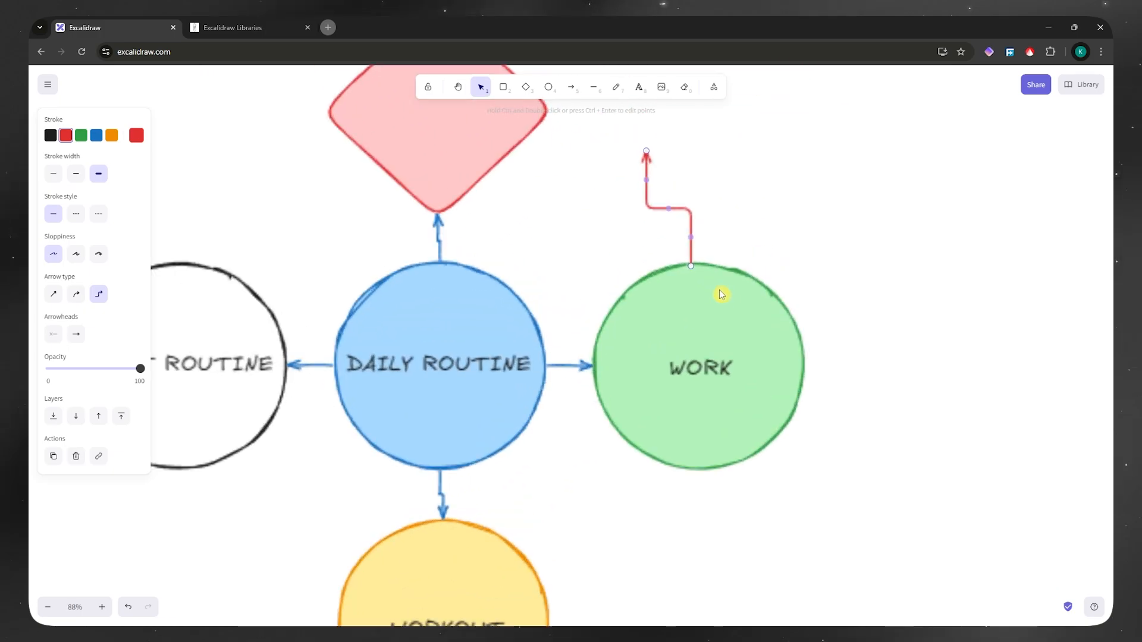
left_click(697, 265)
scroll(702, 256, "up", 3)
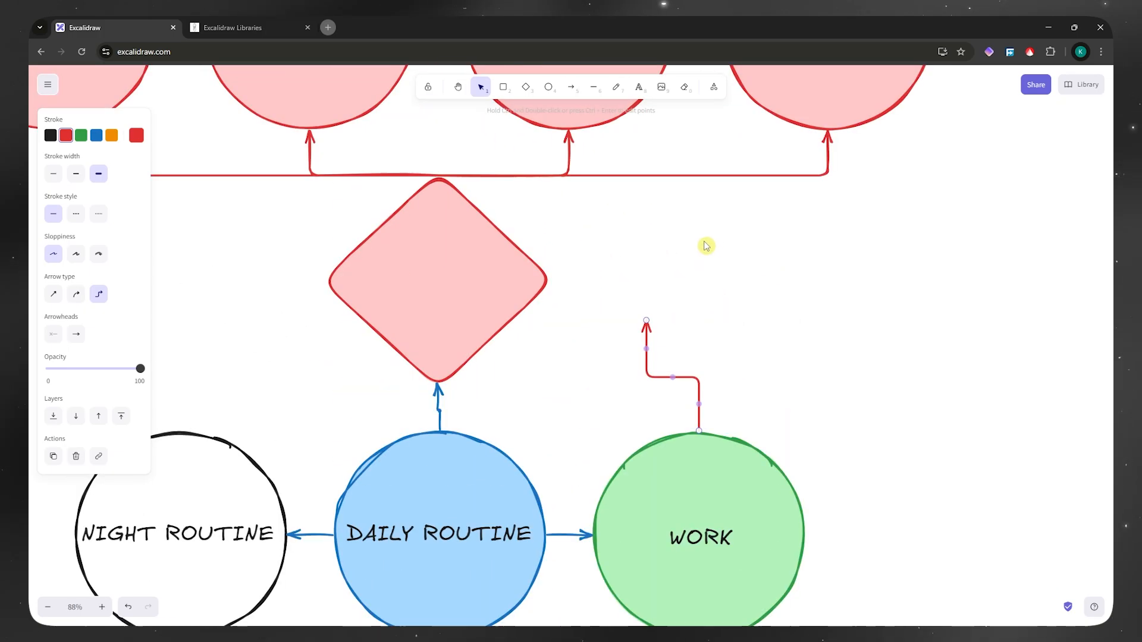
left_click_drag(648, 322, 548, 281)
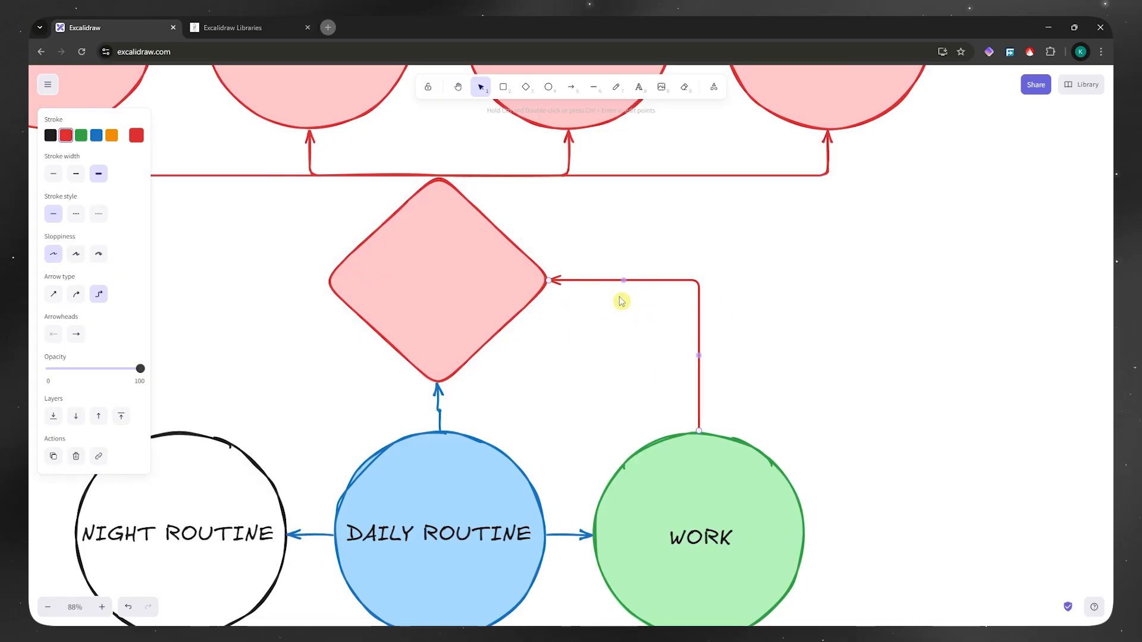
left_click(830, 305)
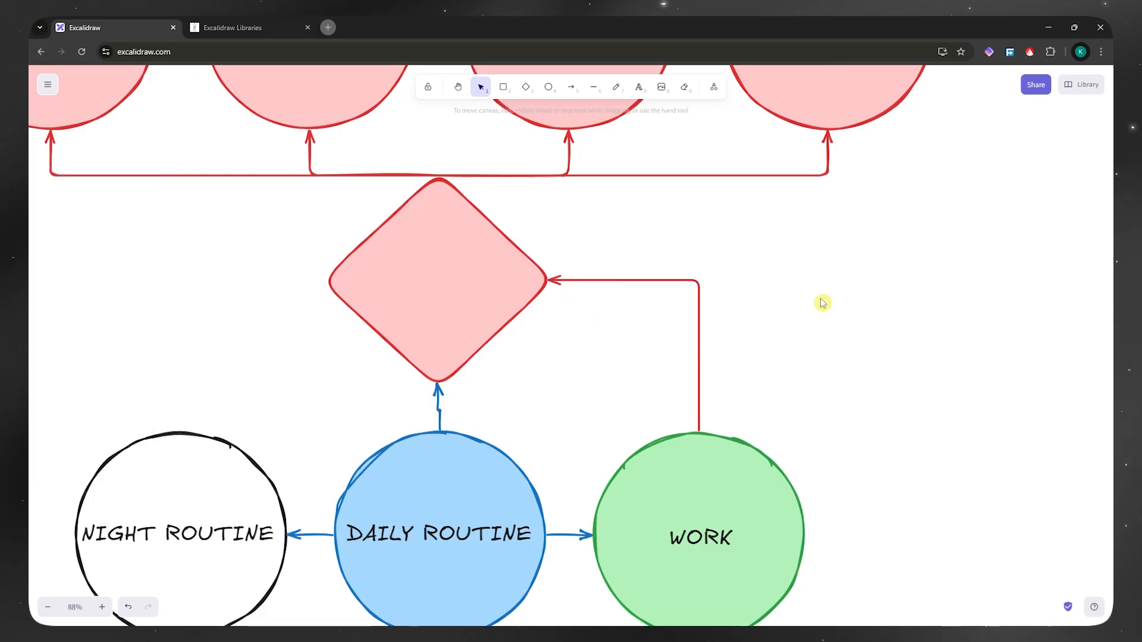
scroll(726, 282, "down", 5)
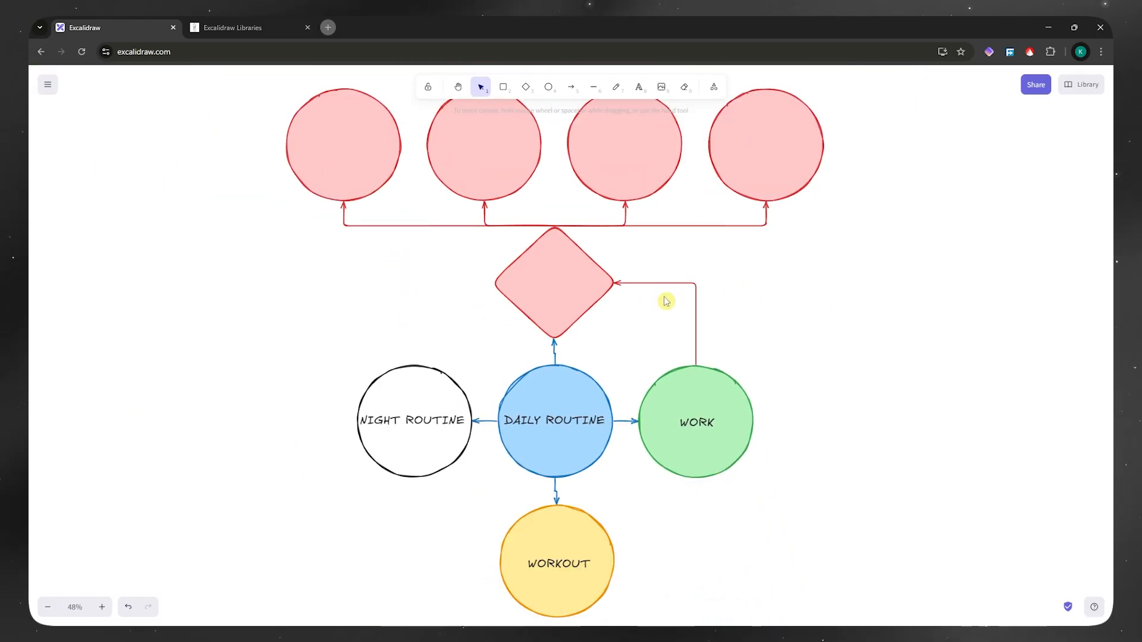
Browse the public shape libraries and add the Software Logos collection to the drawing's library.
left_click(1078, 92)
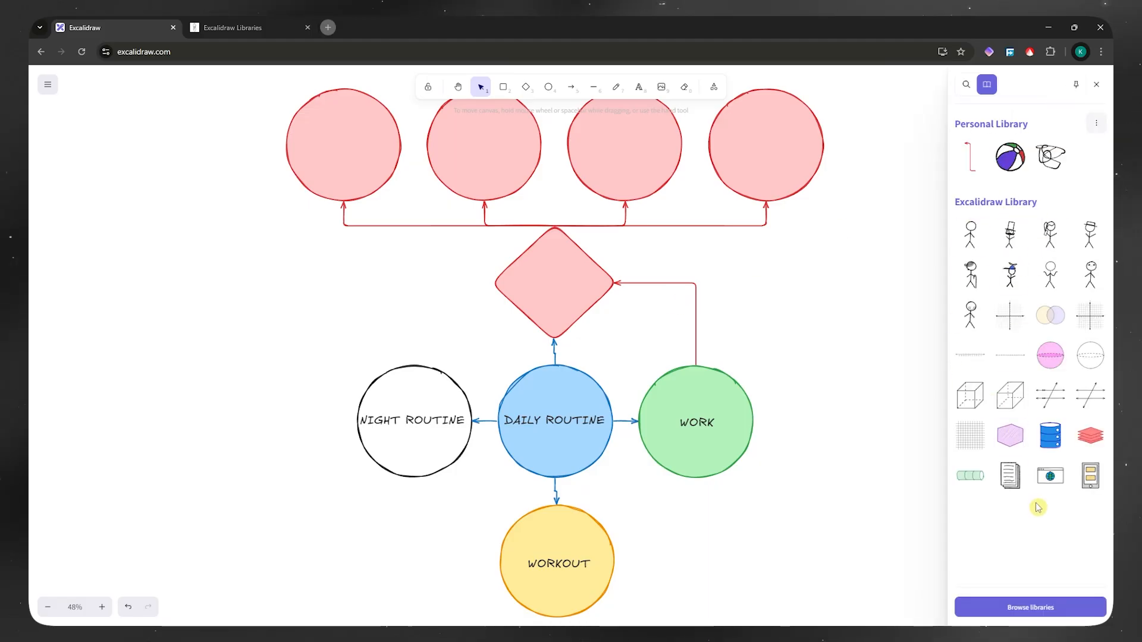
left_click(1028, 606)
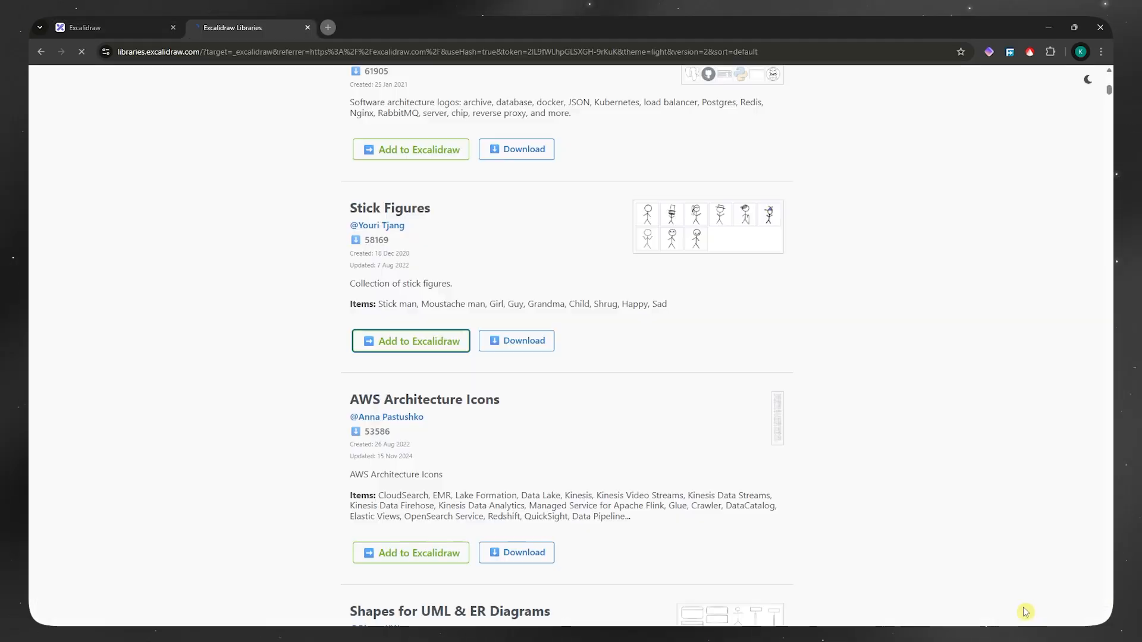
scroll(510, 349, "down", 10)
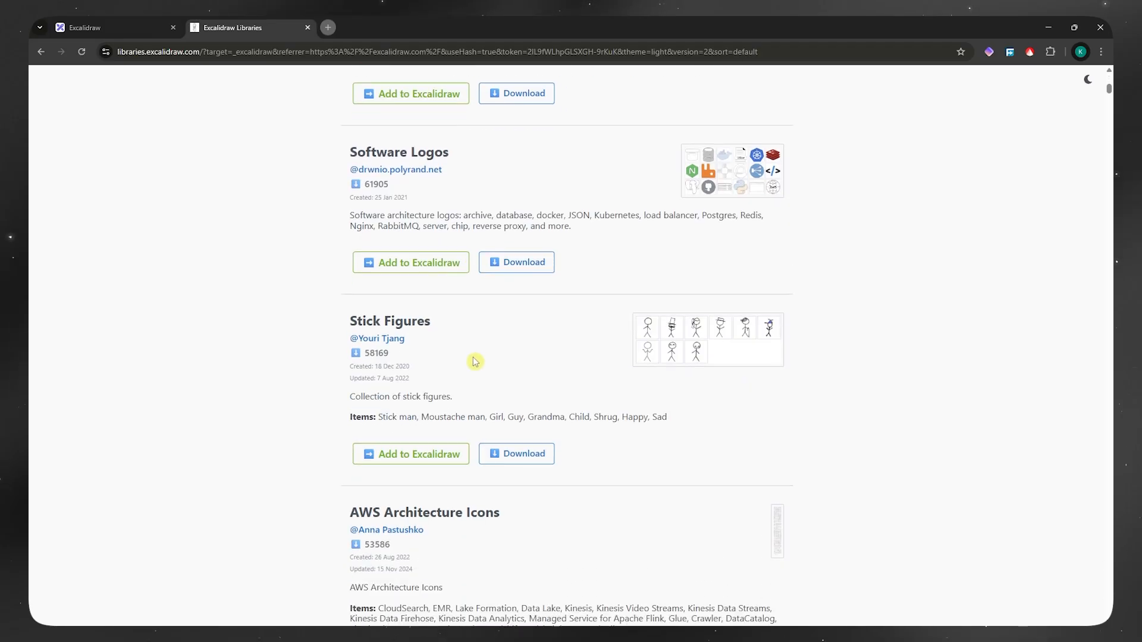
scroll(475, 360, "down", 5)
scroll(476, 382, "up", 10)
scroll(612, 345, "up", 5)
scroll(525, 365, "down", 4)
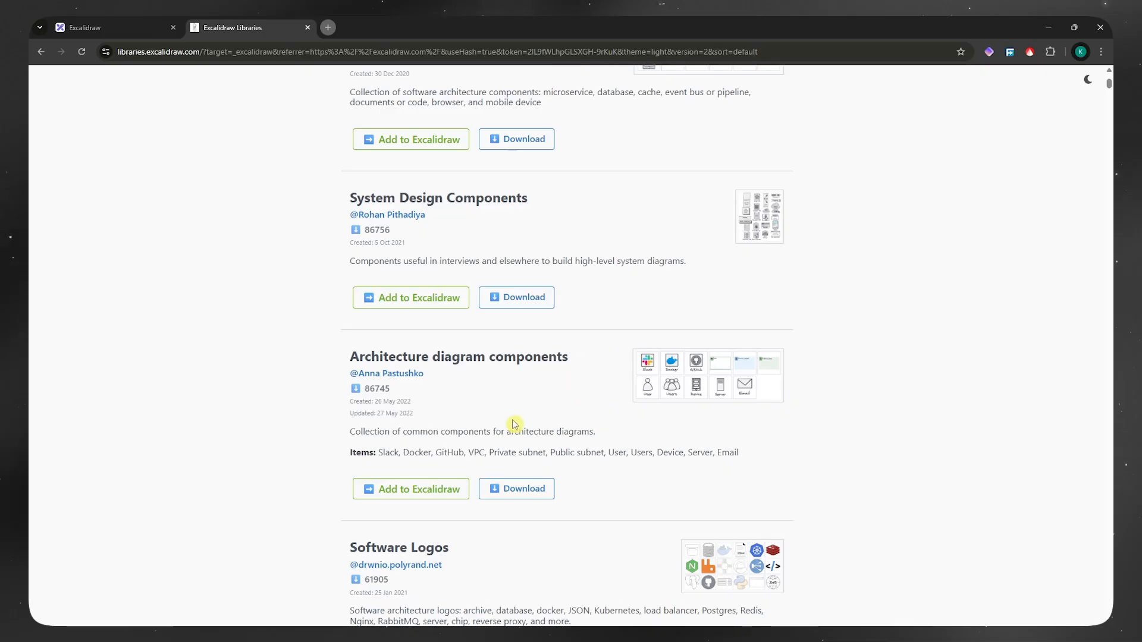
scroll(540, 405, "down", 5)
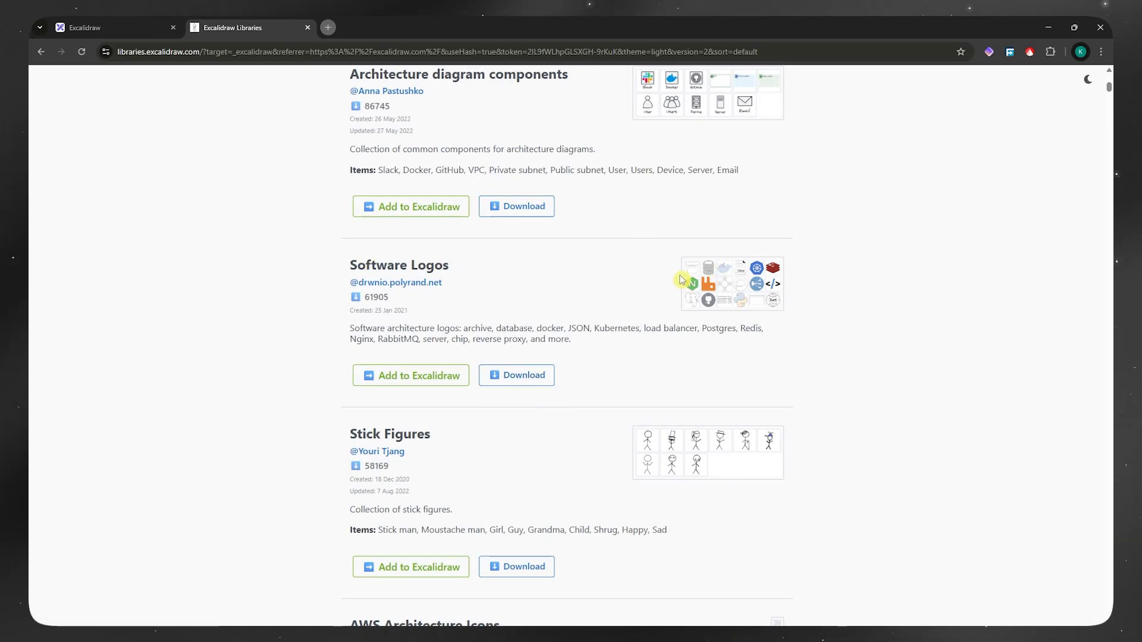
left_click(421, 376)
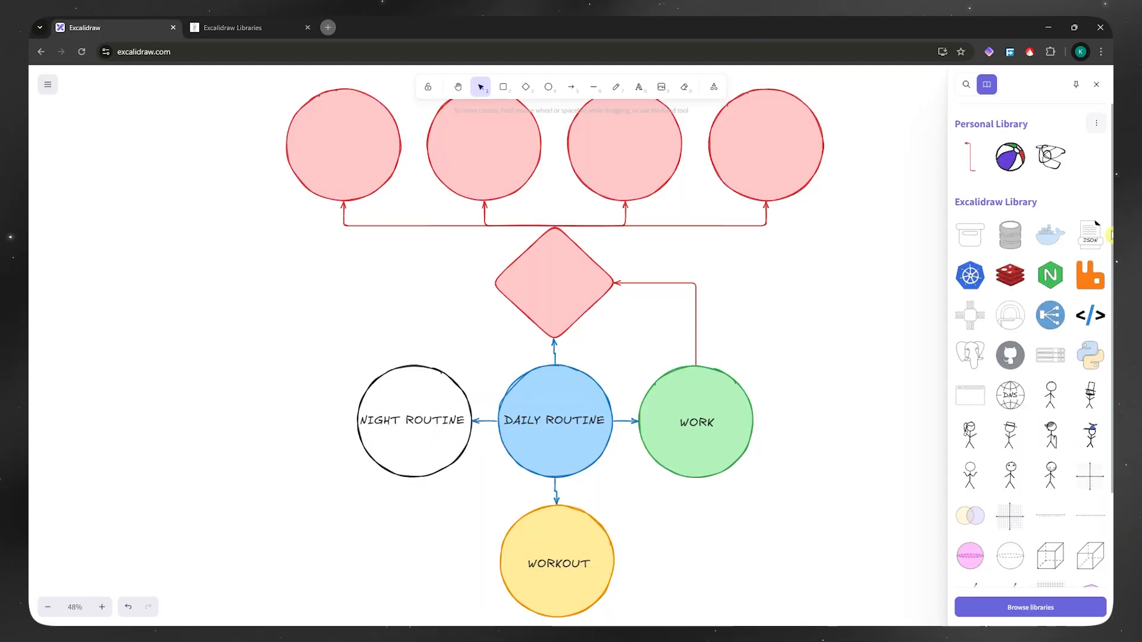
Insert the red stacked-layers logo from the library and place it beside the WORK circle, clear of the flowchart.
left_click_drag(1013, 290, 826, 306)
left_click_drag(872, 268, 1070, 101)
left_click_drag(914, 214, 919, 293)
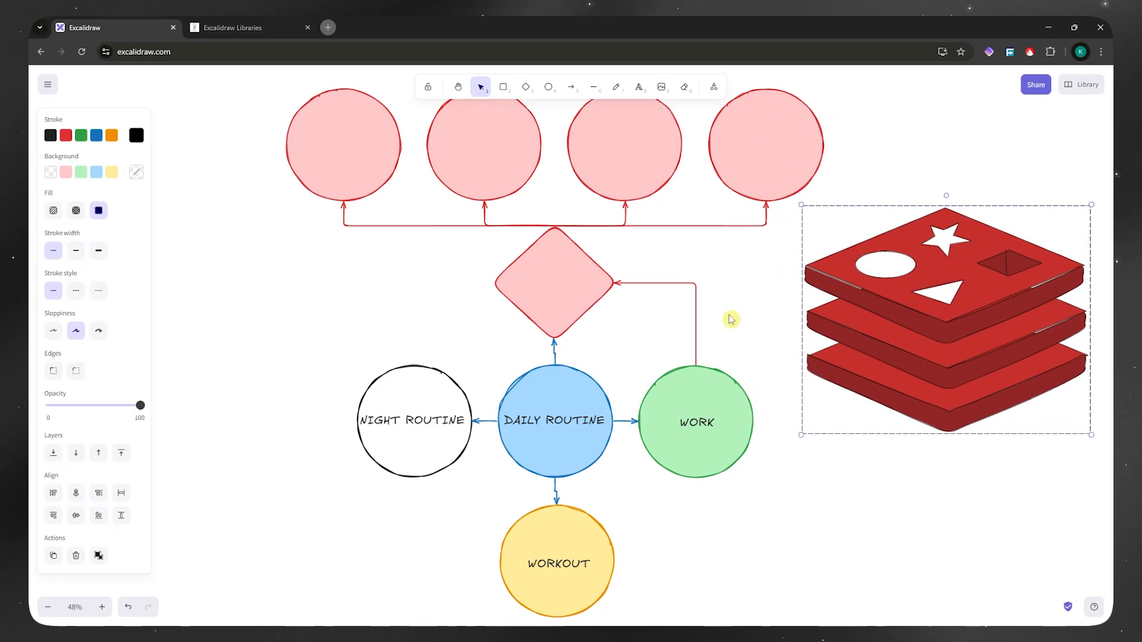
scroll(736, 334, "down", 5)
scroll(648, 310, "up", 3)
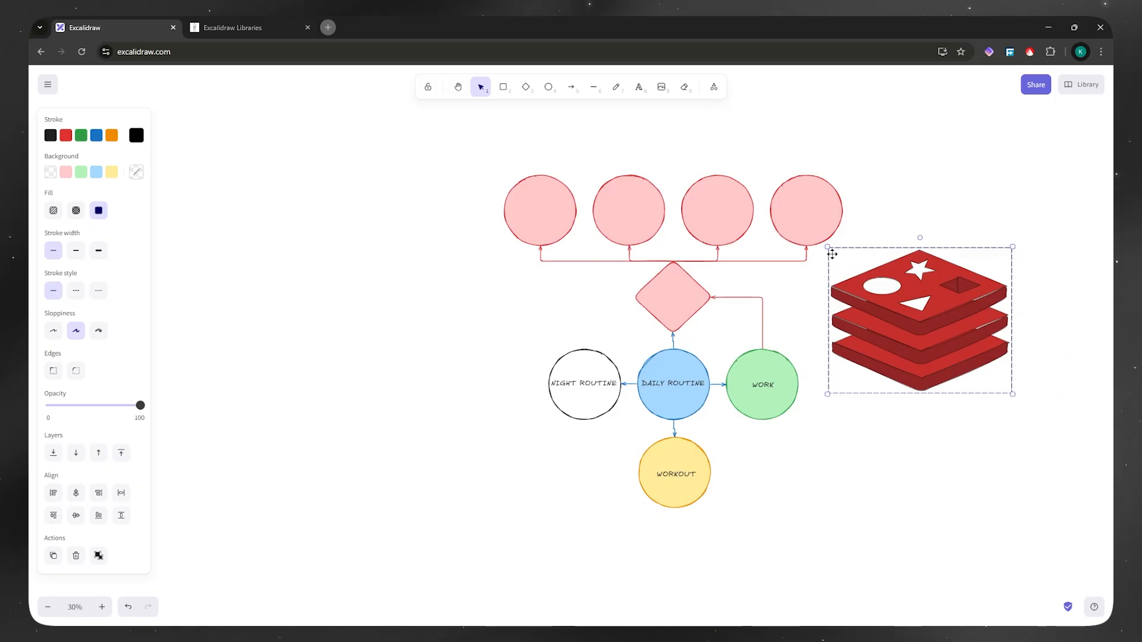
View the options for saving the drawing to disk, a shareable link or a workspace, and close them.
left_click(48, 84)
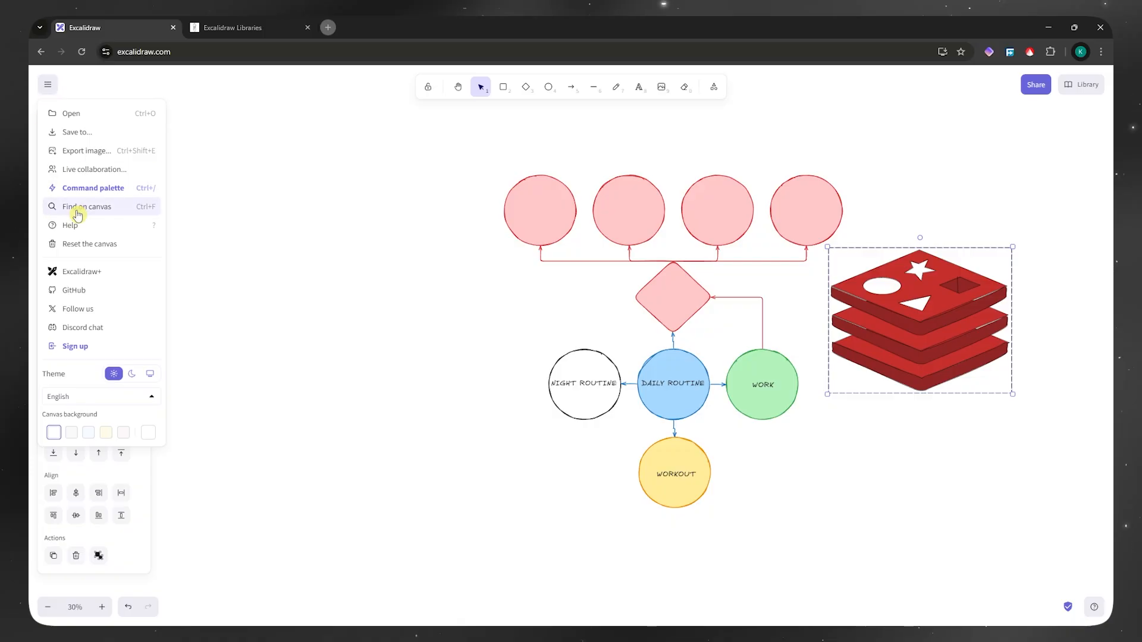
left_click(89, 140)
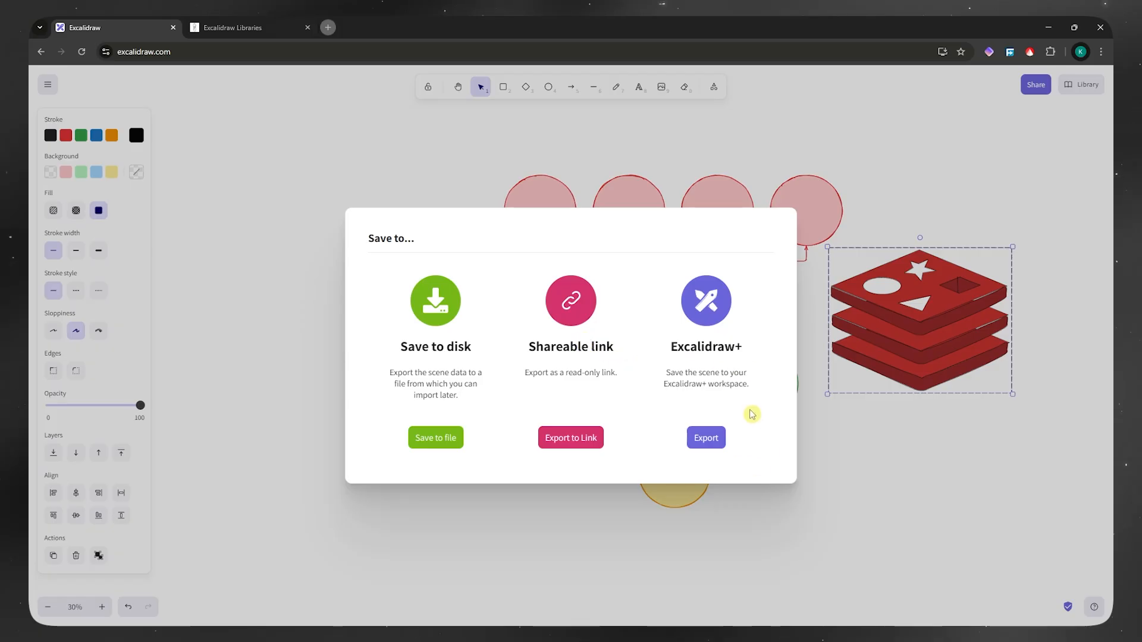
left_click(326, 154)
View the image export settings for only the selected red stacked-layers logo, and close them without exporting.
left_click(48, 83)
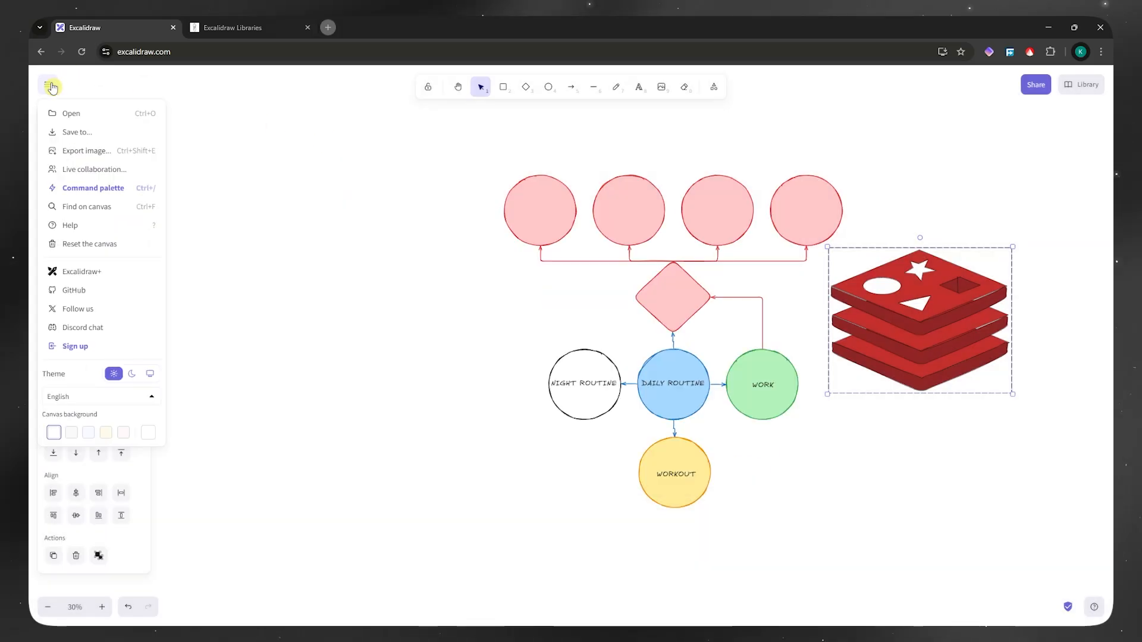
left_click(70, 156)
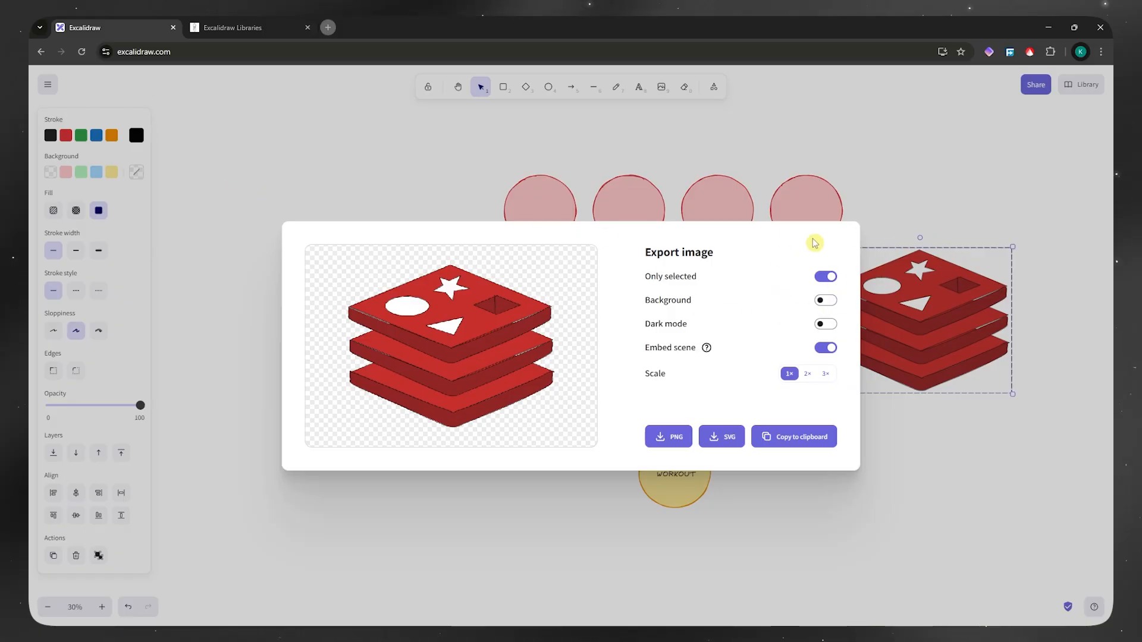
left_click(879, 192)
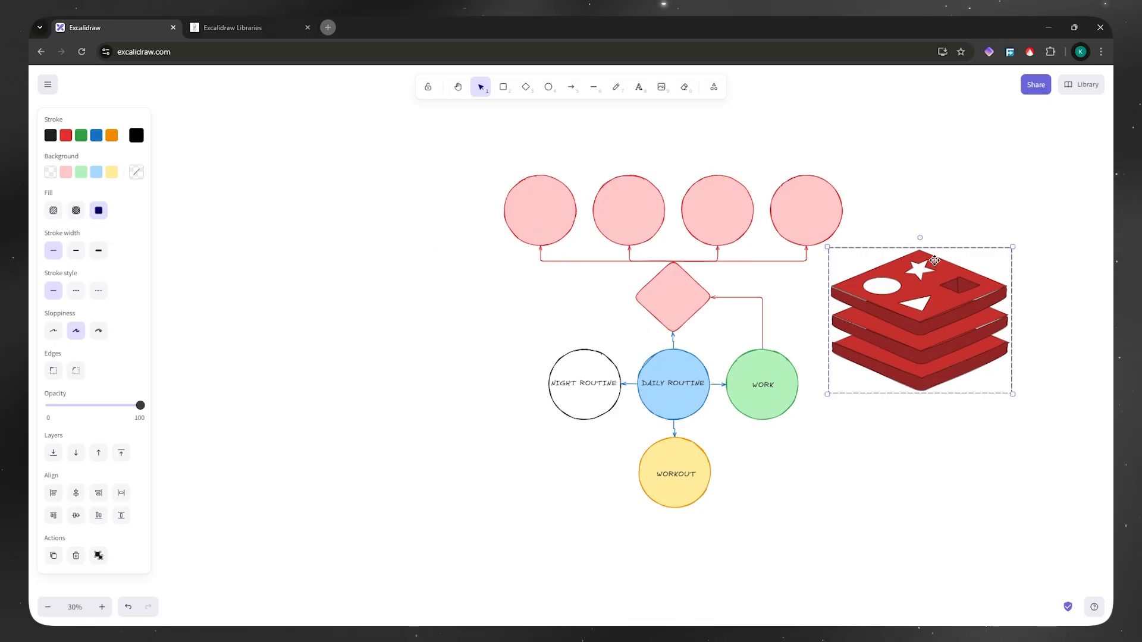
Deselect the logo, view the image export settings for the whole drawing, and close them without exporting.
left_click(929, 176)
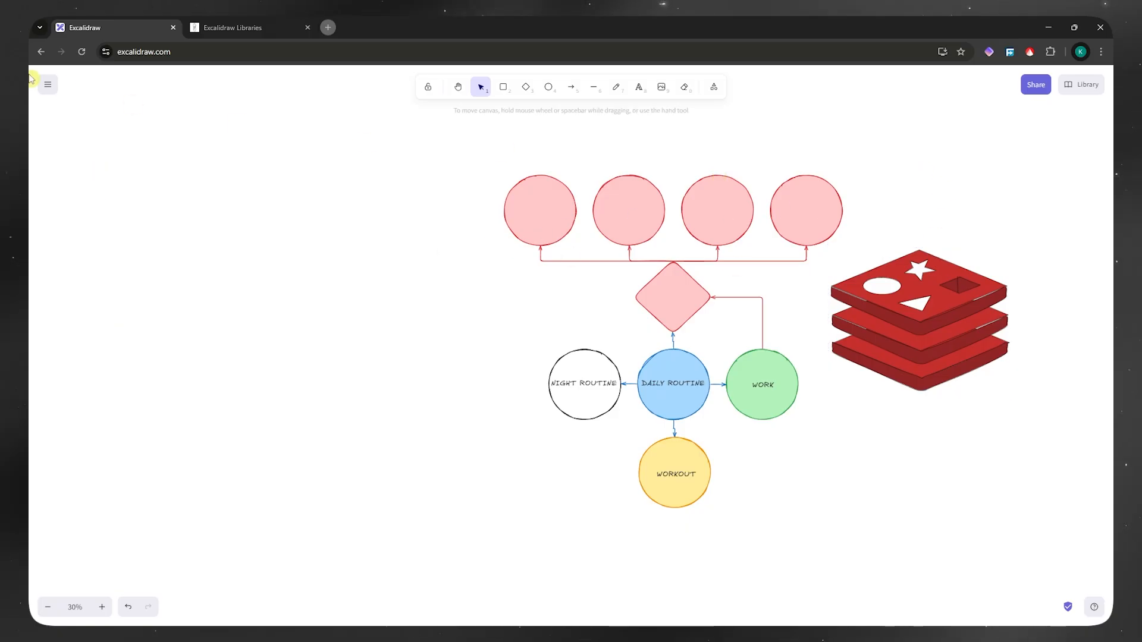
left_click(48, 84)
left_click(92, 158)
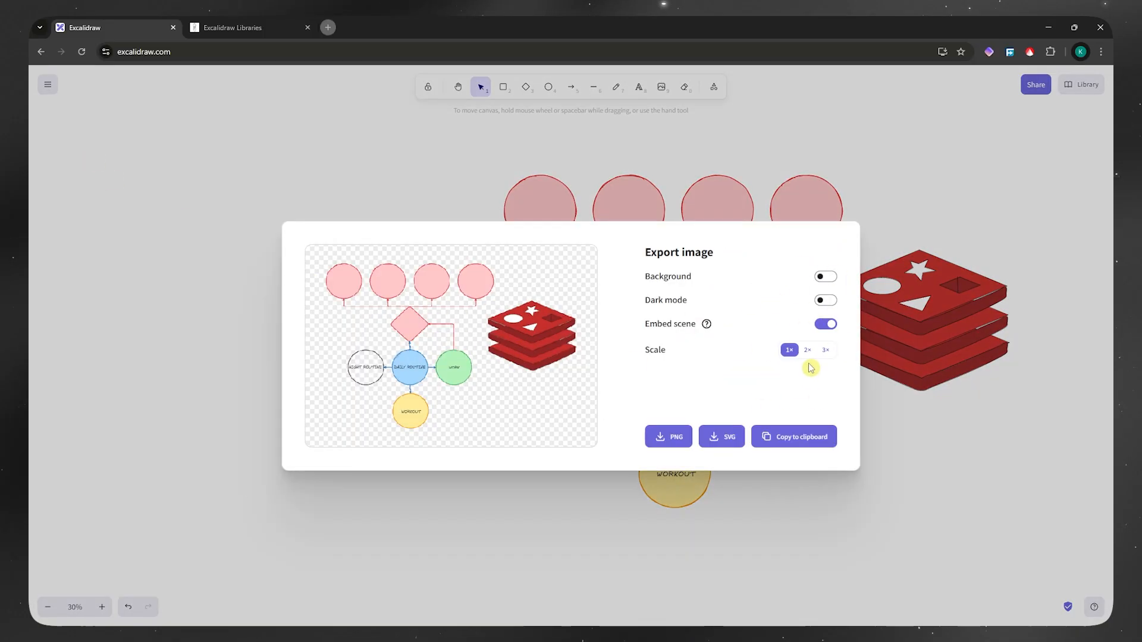
left_click(846, 149)
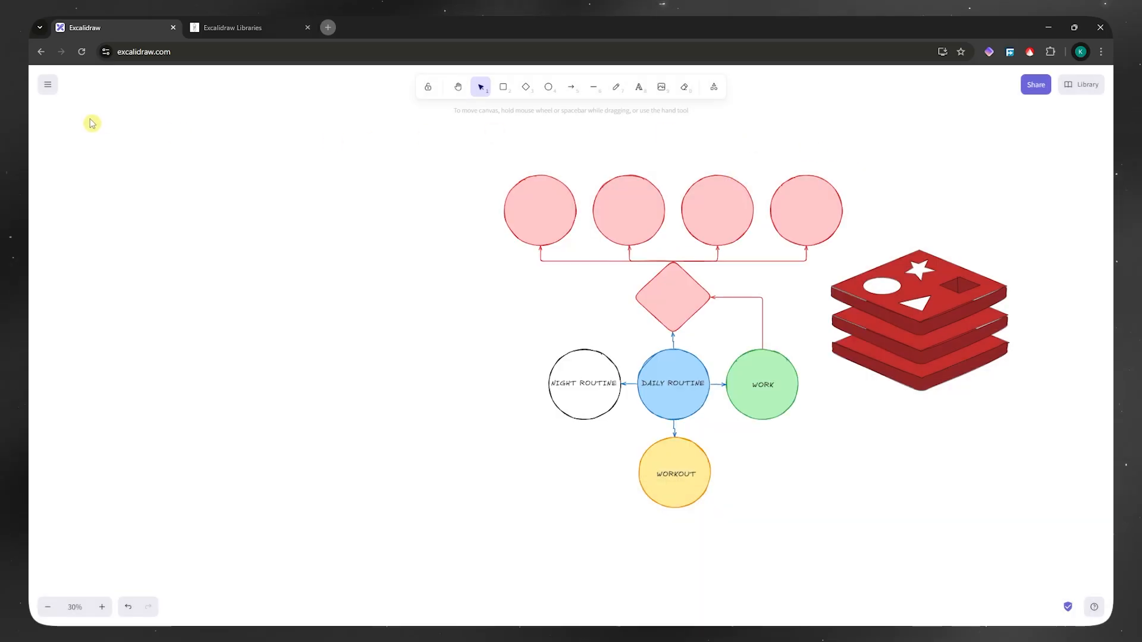
Reset the canvas, clearing the entire drawing.
left_click(47, 84)
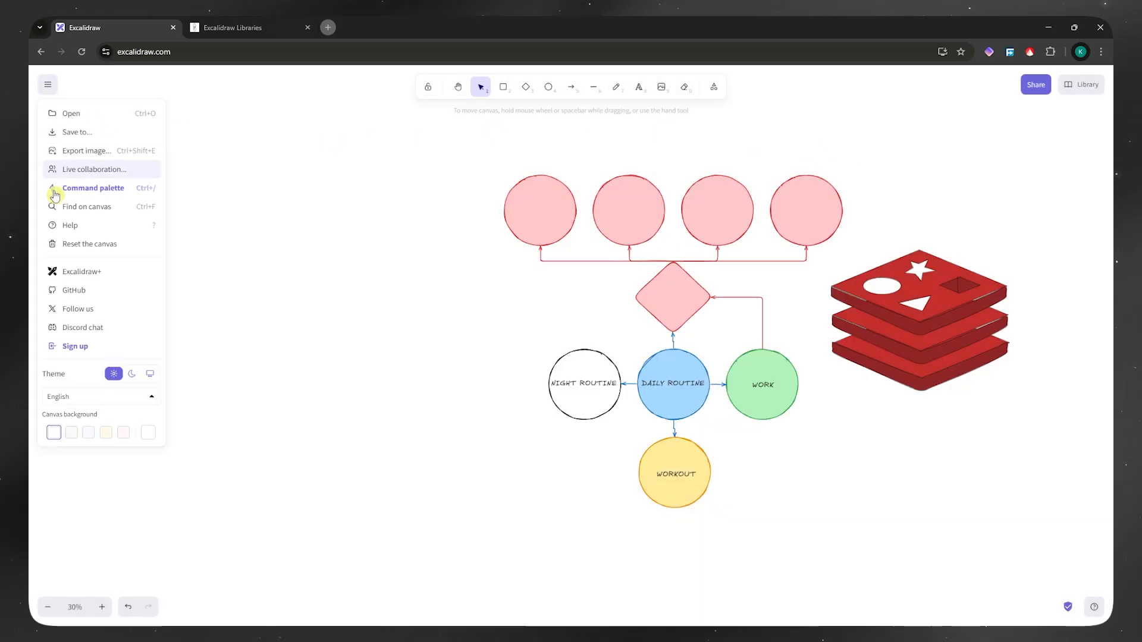
left_click(103, 255)
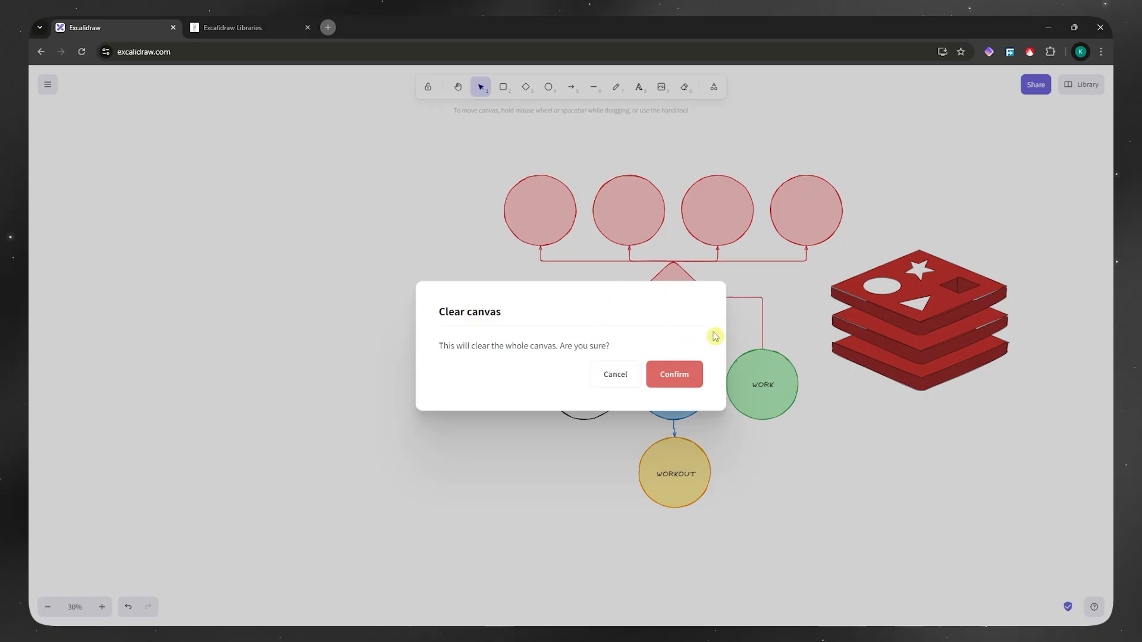
left_click(682, 383)
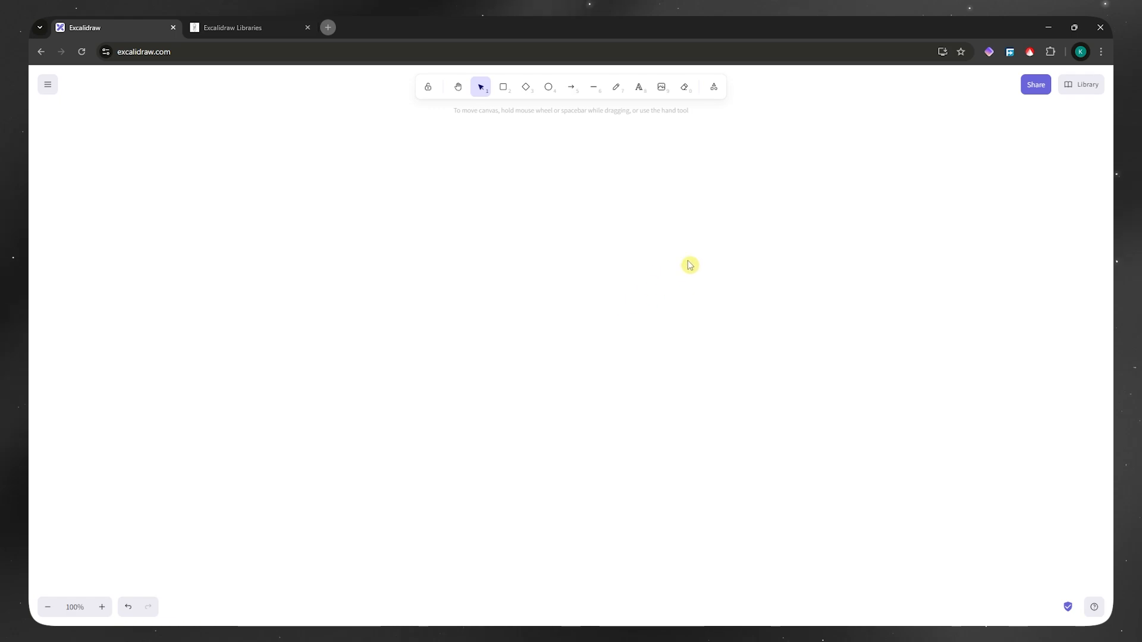
Undo the canvas reset and bring the whole flowchart back into view.
left_click(131, 611)
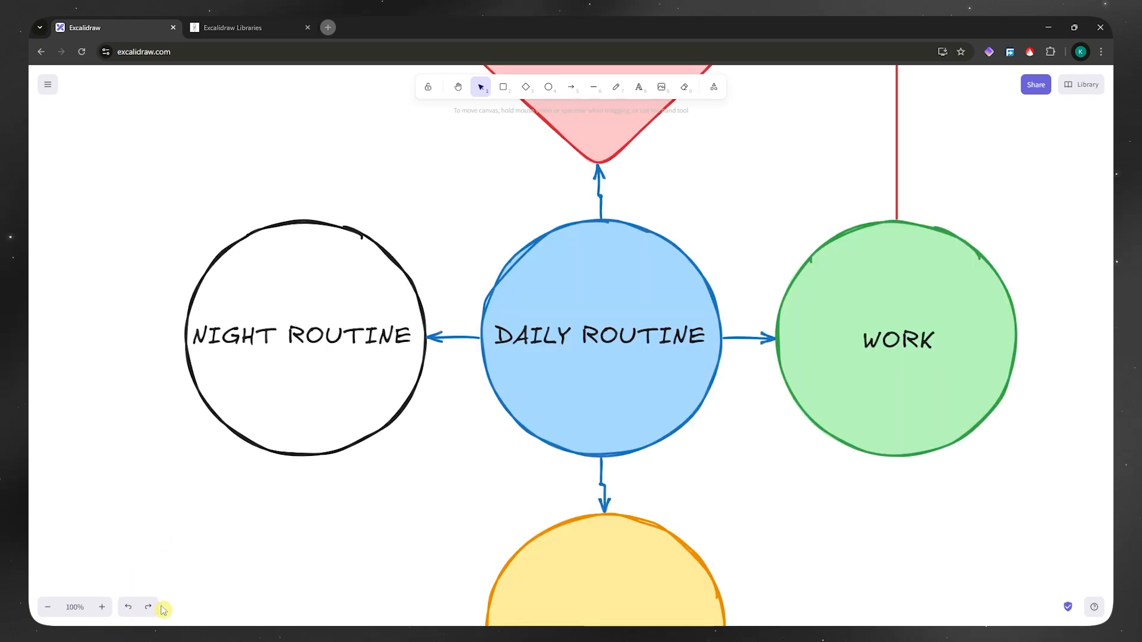
scroll(528, 405, "down", 5)
scroll(529, 405, "down", 5)
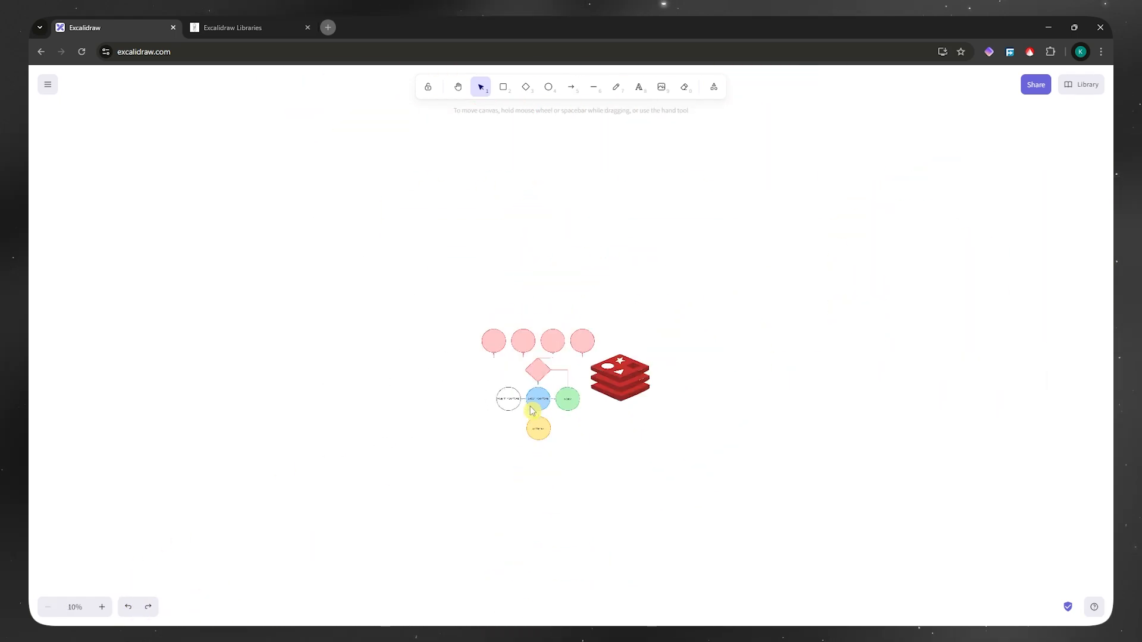
scroll(528, 402, "up", 3)
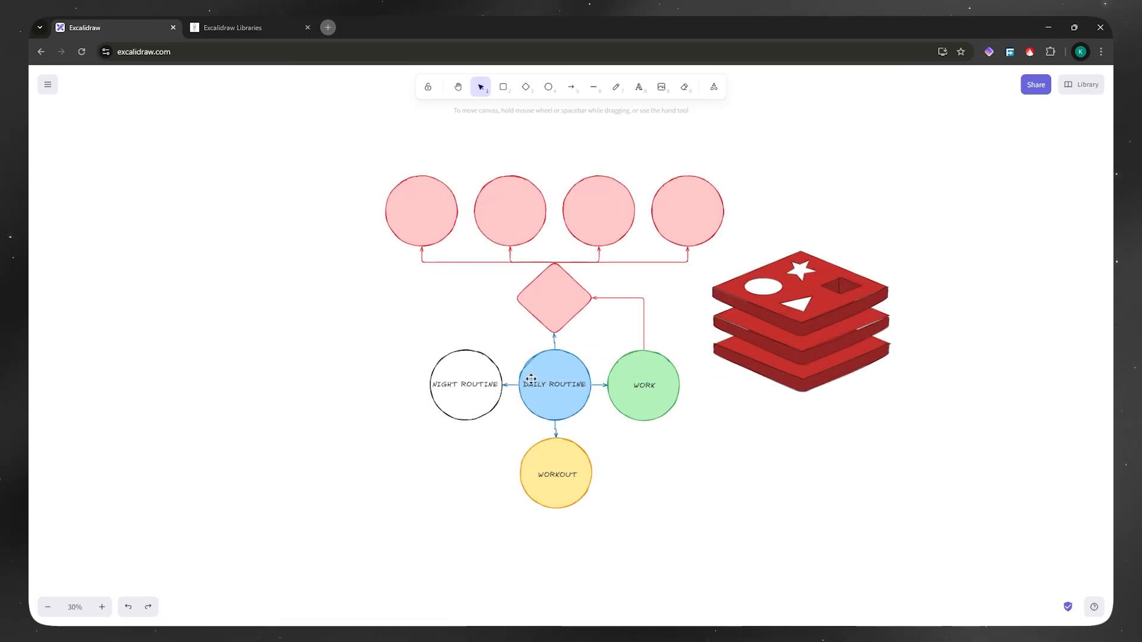